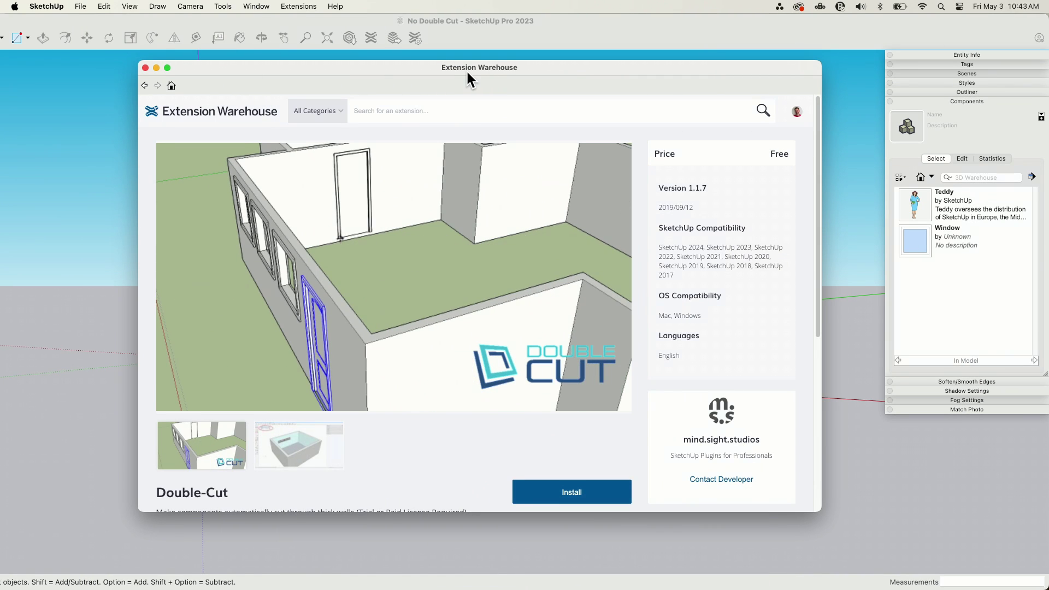
Step: Scroll through the Double-Cut page, then close the Extension Warehouse to return to the walls model
scroll(261, 226, "down", 1)
scroll(412, 444, "down", 8)
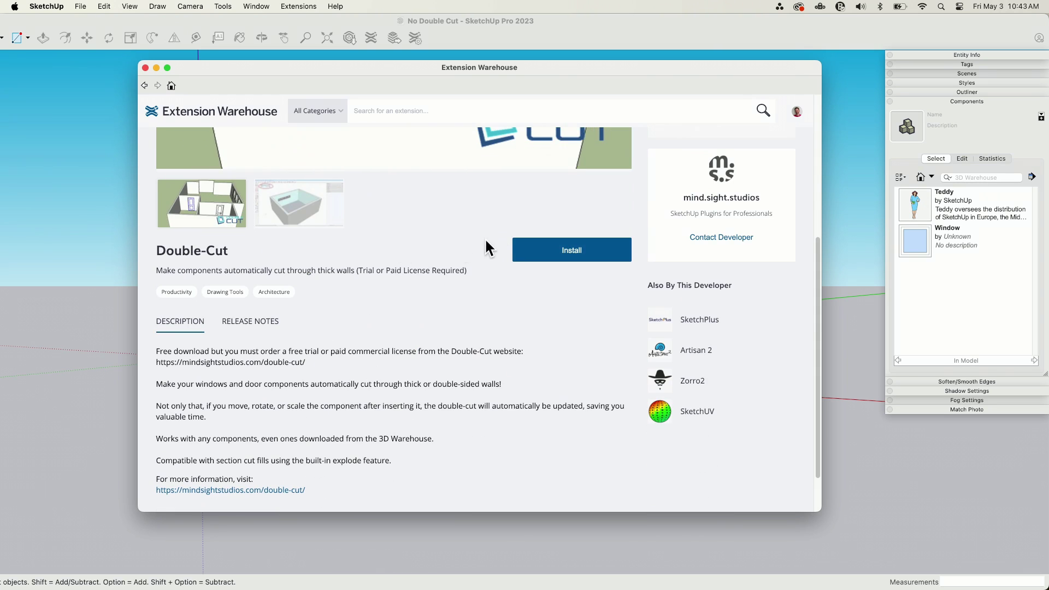
scroll(422, 334, "down", 2)
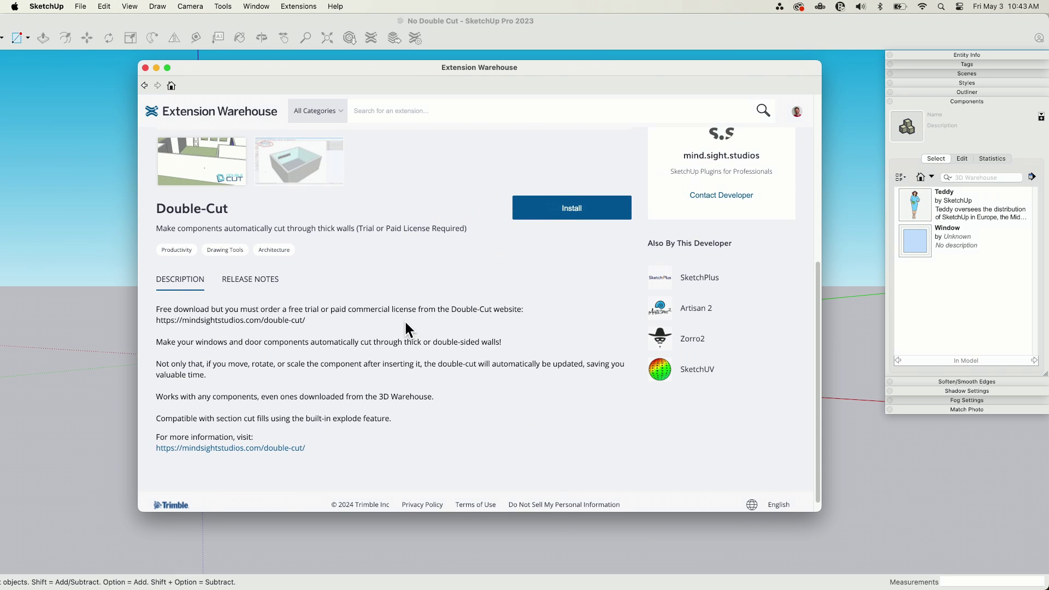
scroll(402, 290, "up", 10)
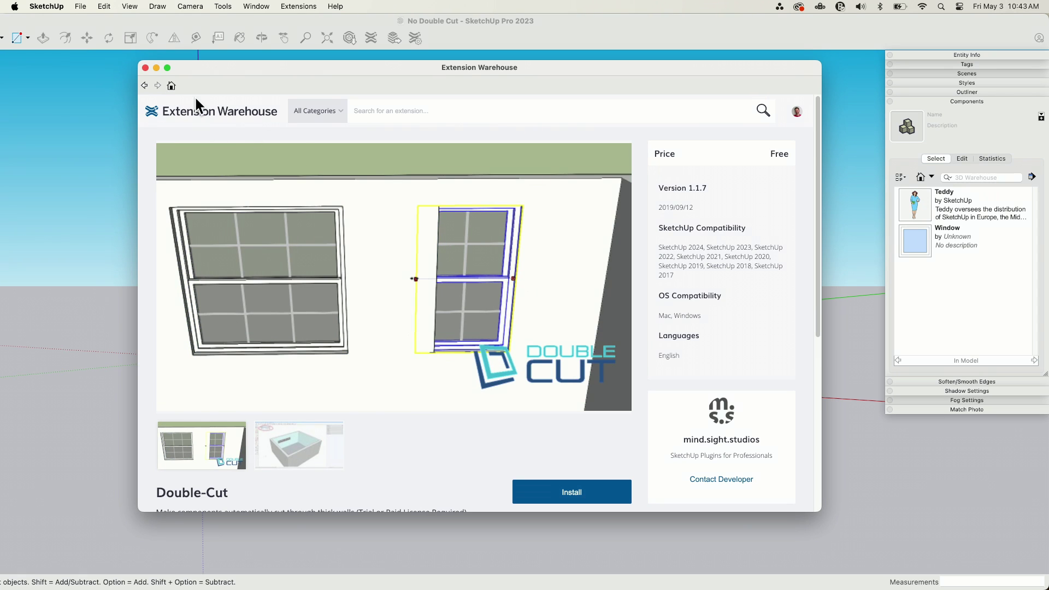
left_click(144, 67)
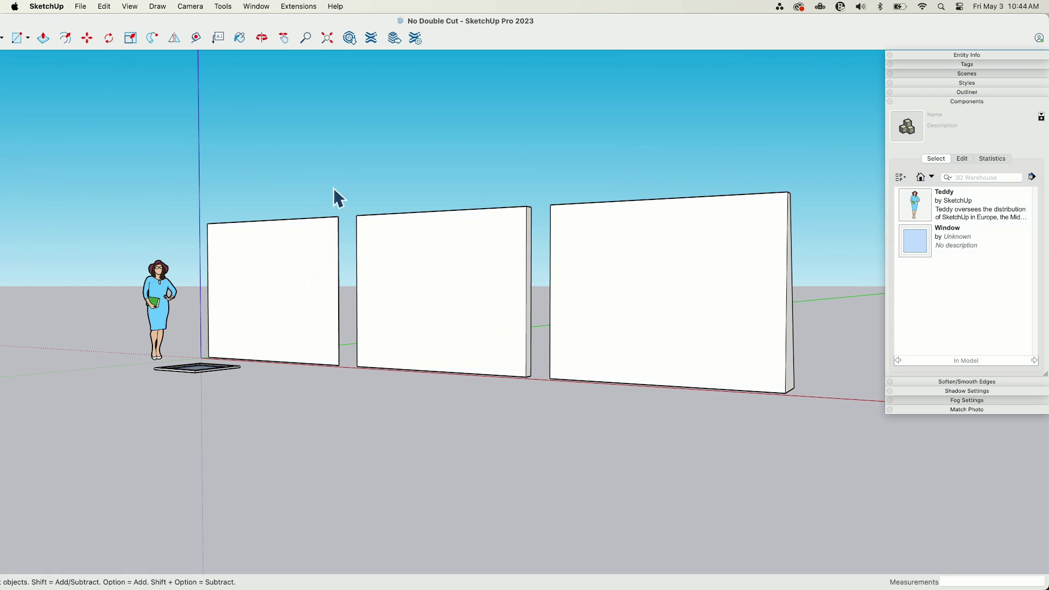
key("o")
left_click_drag(368, 183, 386, 169)
key("space")
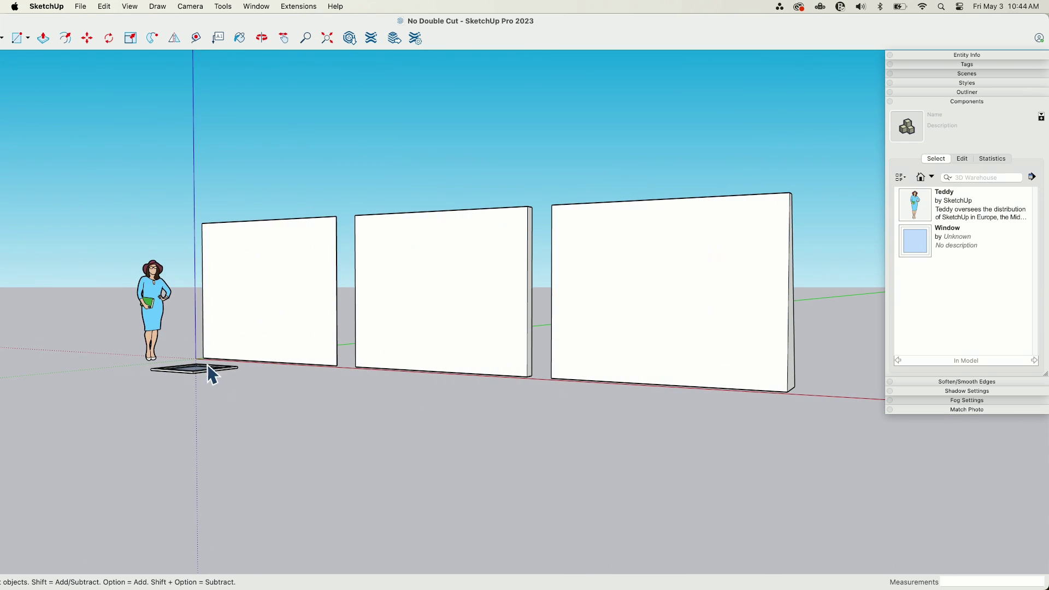
scroll(189, 374, "up", 10)
middle_click_drag(192, 374, 166, 191)
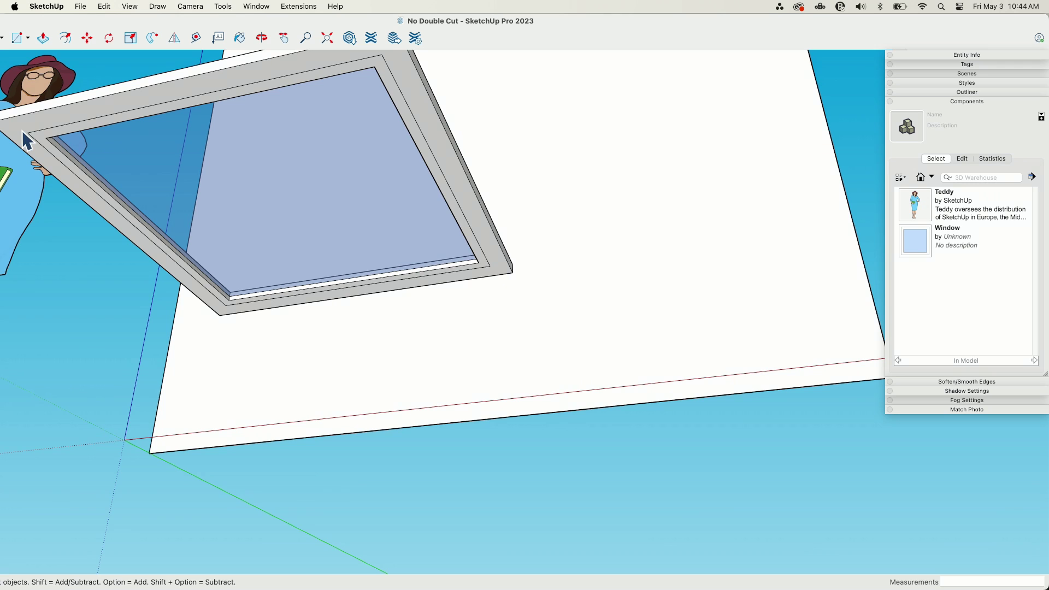
double_click(313, 159)
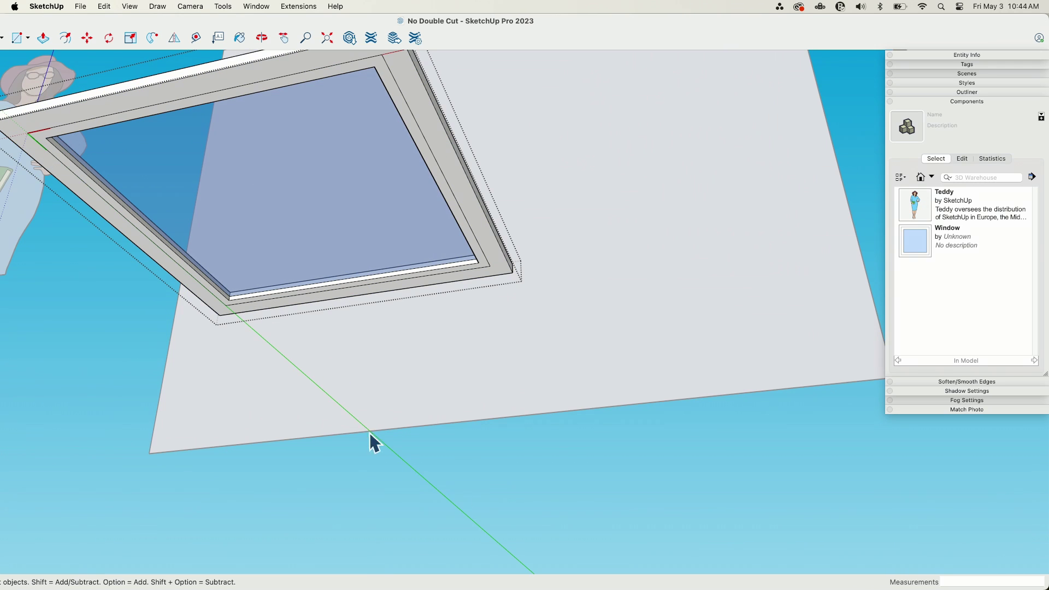
left_click(503, 467)
left_click(438, 238)
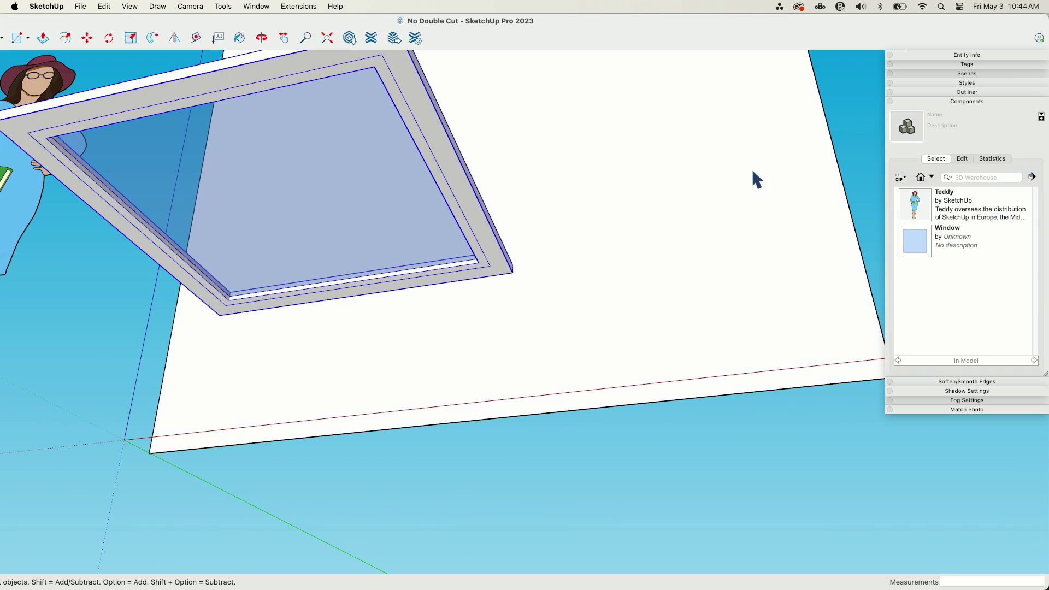
left_click(963, 159)
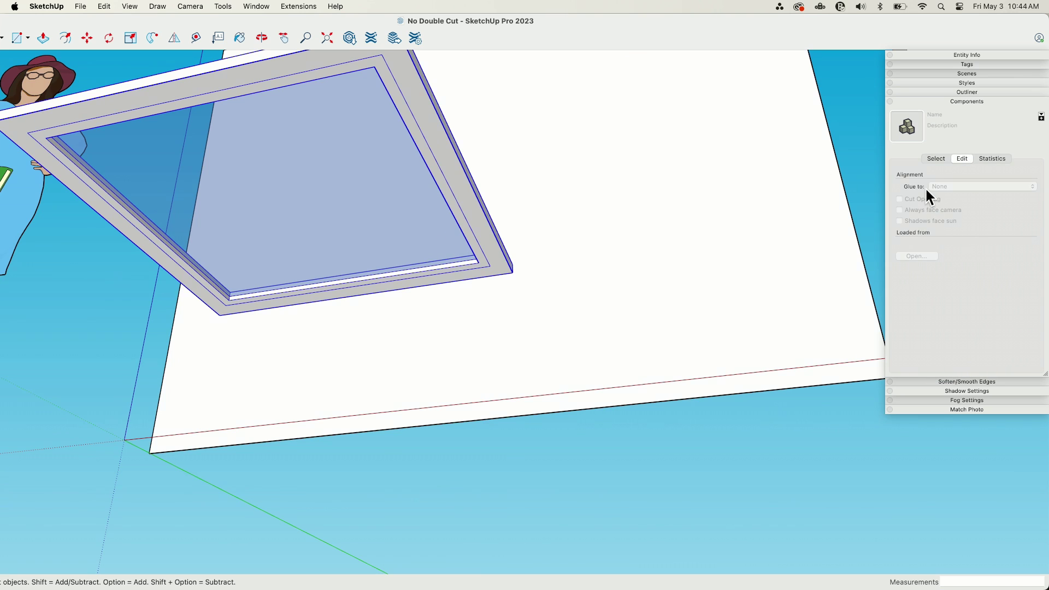
left_click(487, 300)
left_click(935, 159)
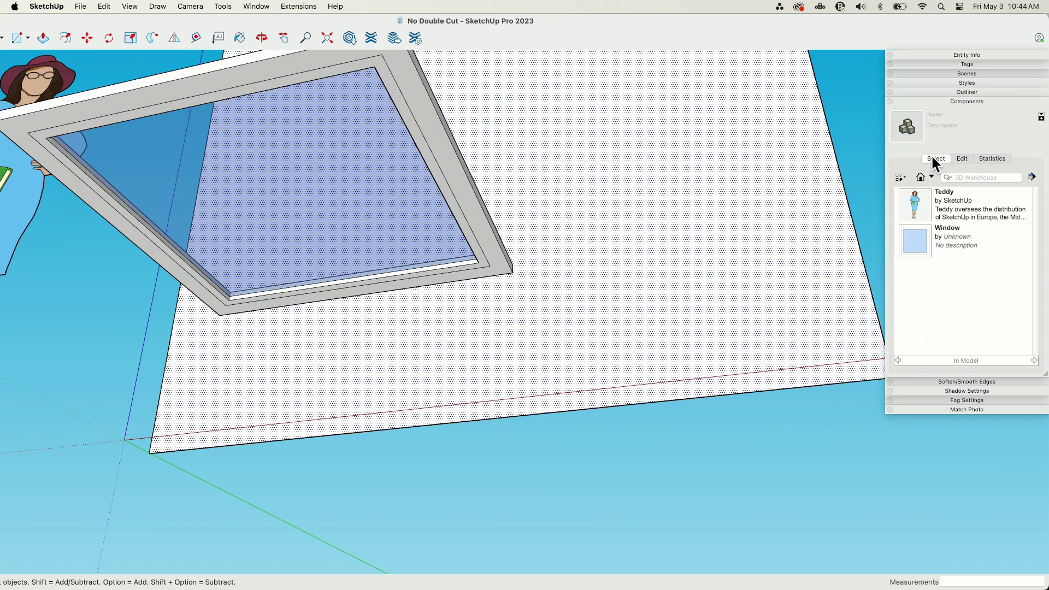
left_click(948, 238)
left_click(961, 158)
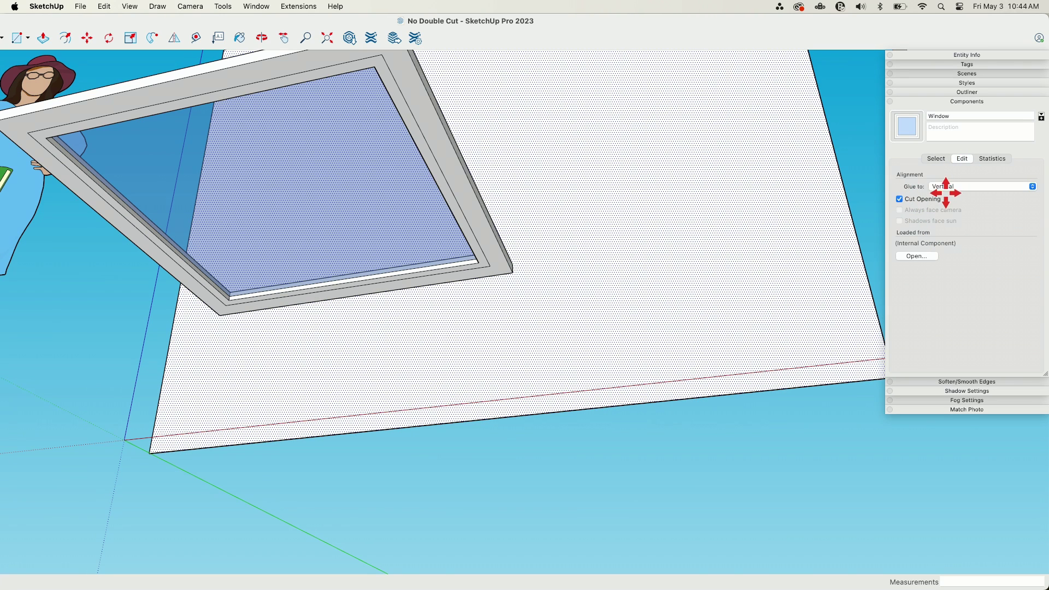
key("Escape")
middle_click_drag(528, 467, 402, 347)
scroll(402, 352, "down", 10)
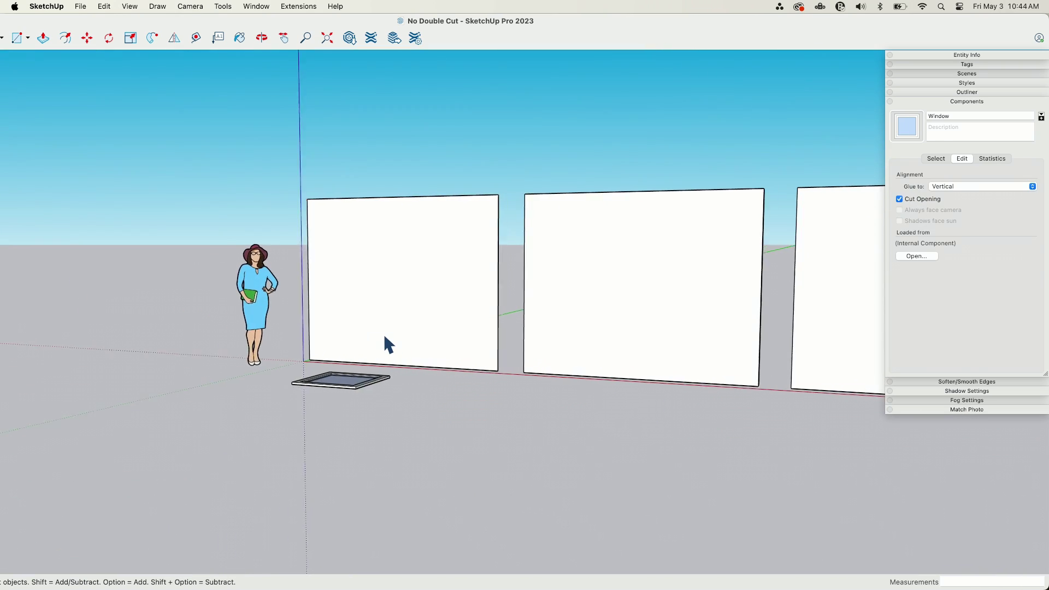
scroll(575, 439, "right", 5)
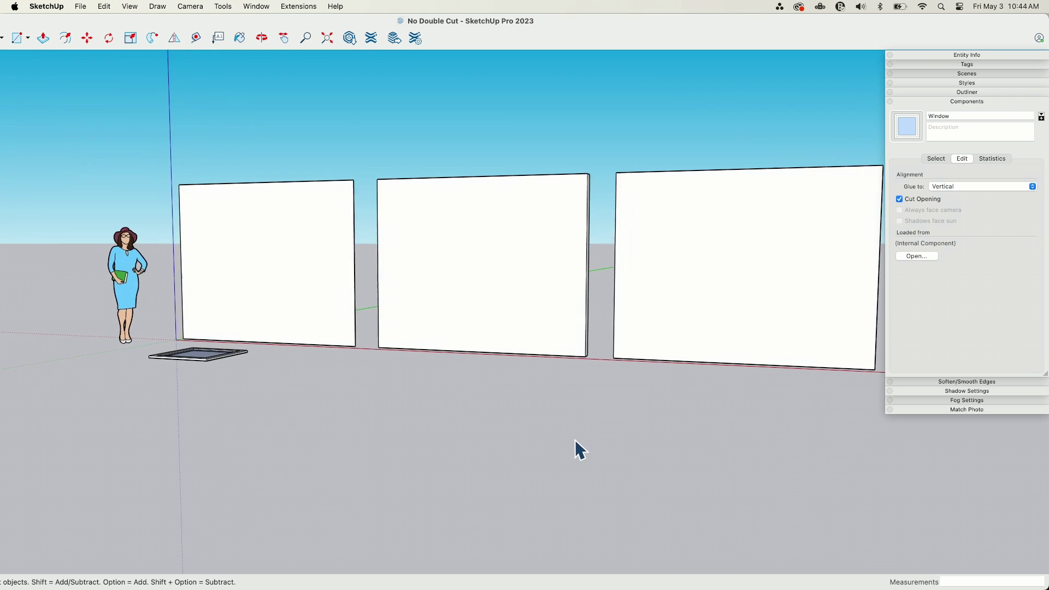
Step: Place the in-model Window component on the first wall and orbit to inspect it
left_click(937, 158)
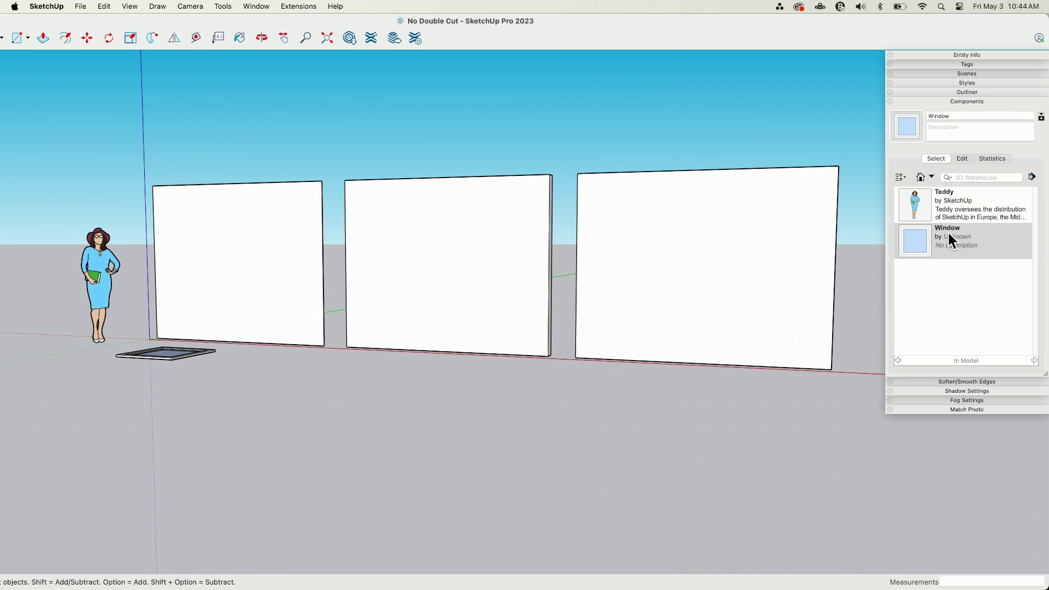
left_click(947, 230)
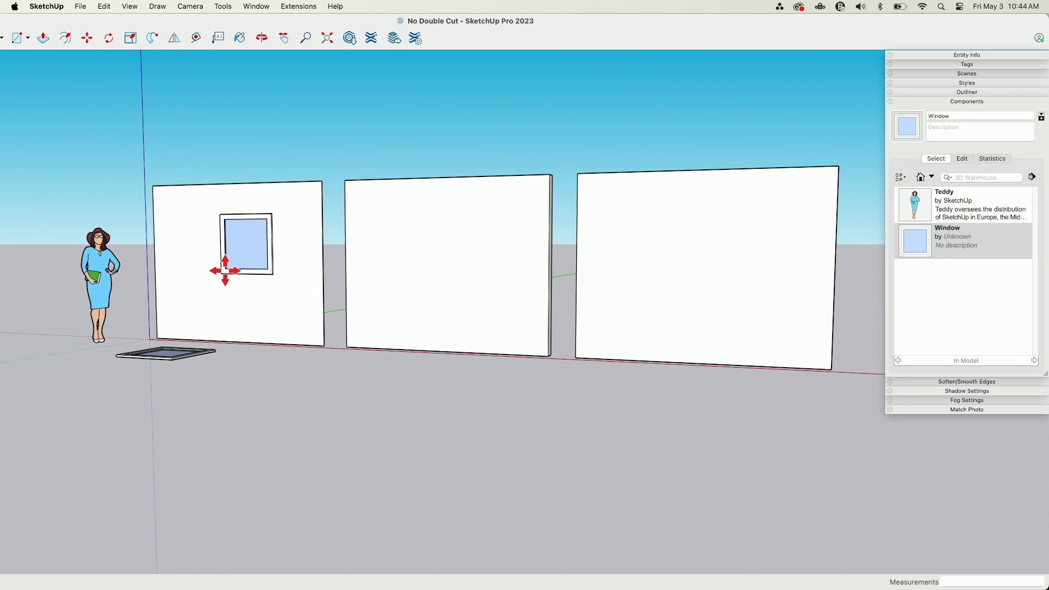
left_click(224, 270)
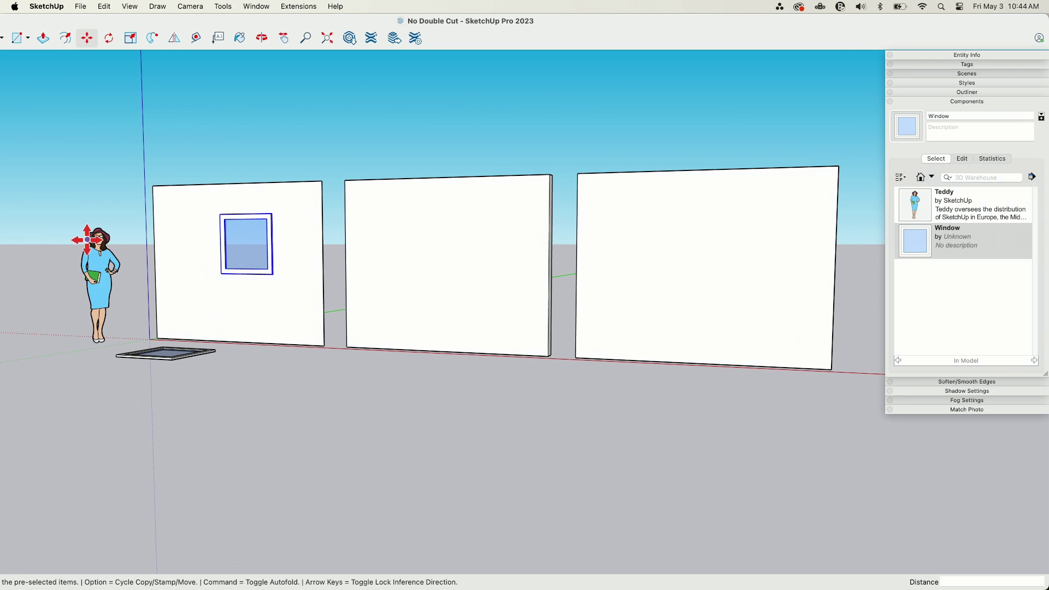
middle_click_drag(344, 286, 284, 274)
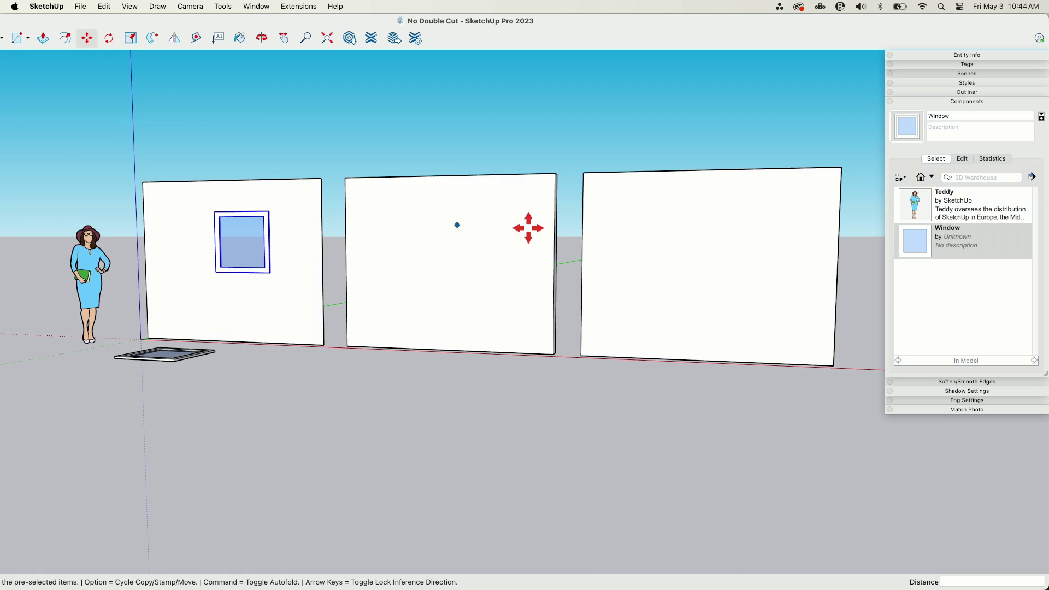
middle_click_drag(526, 226, 539, 163)
scroll(541, 259, "up", 3)
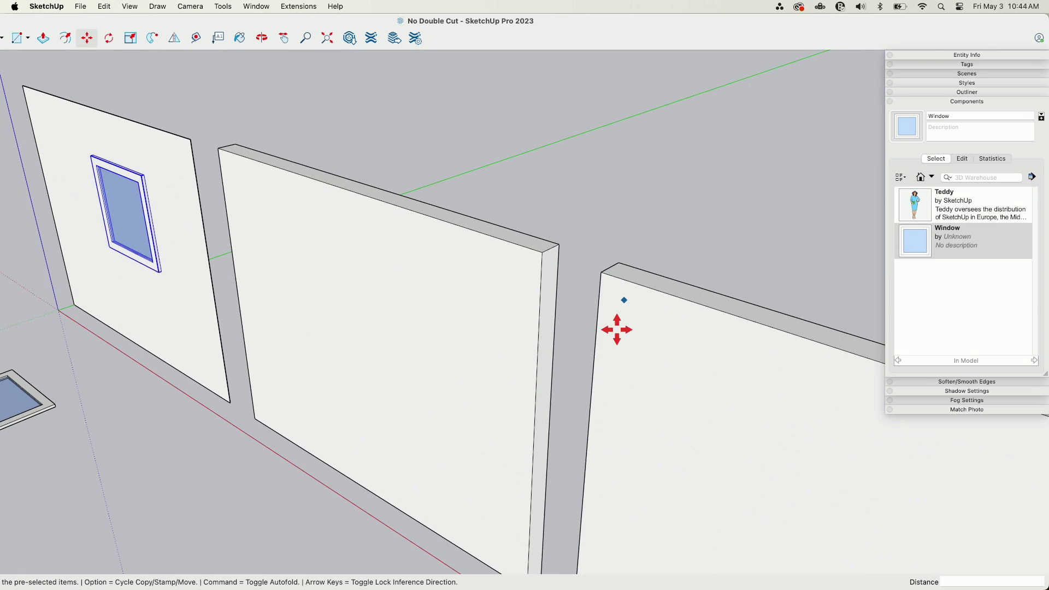
scroll(289, 213, "down", 5)
middle_click_drag(211, 129, 321, 217)
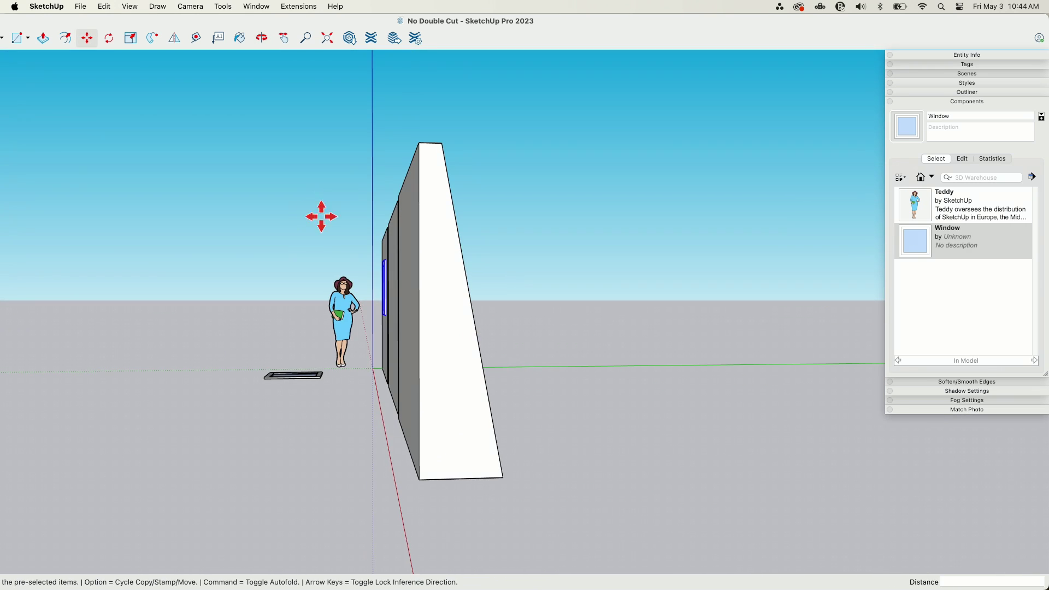
middle_click_drag(372, 365, 599, 315)
scroll(599, 315, "down", 2)
scroll(325, 342, "up", 3)
scroll(325, 335, "down", 2)
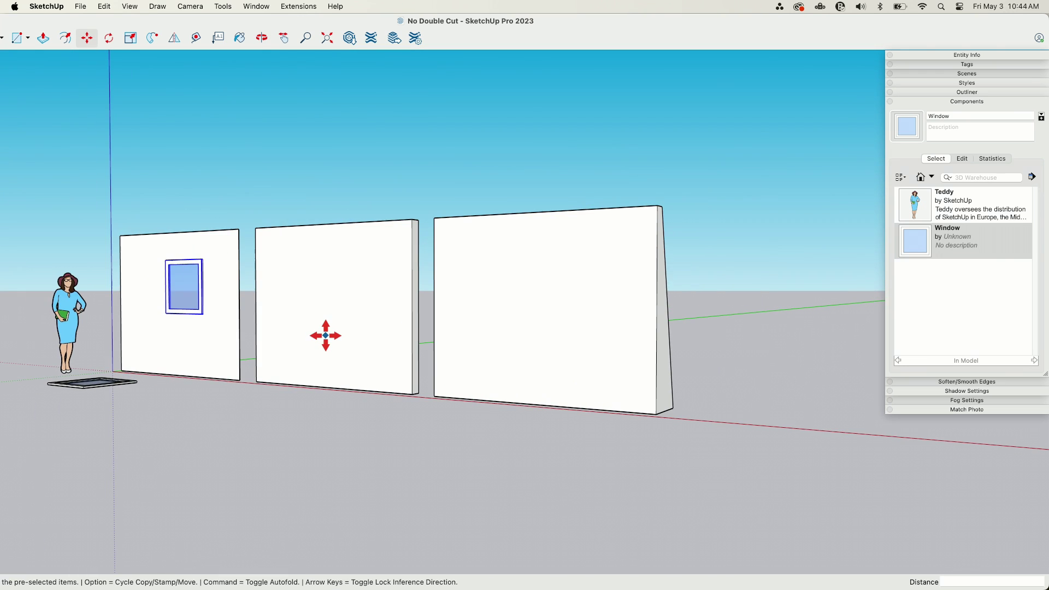
Step: Place a second Window component on the middle wall
left_click(923, 241)
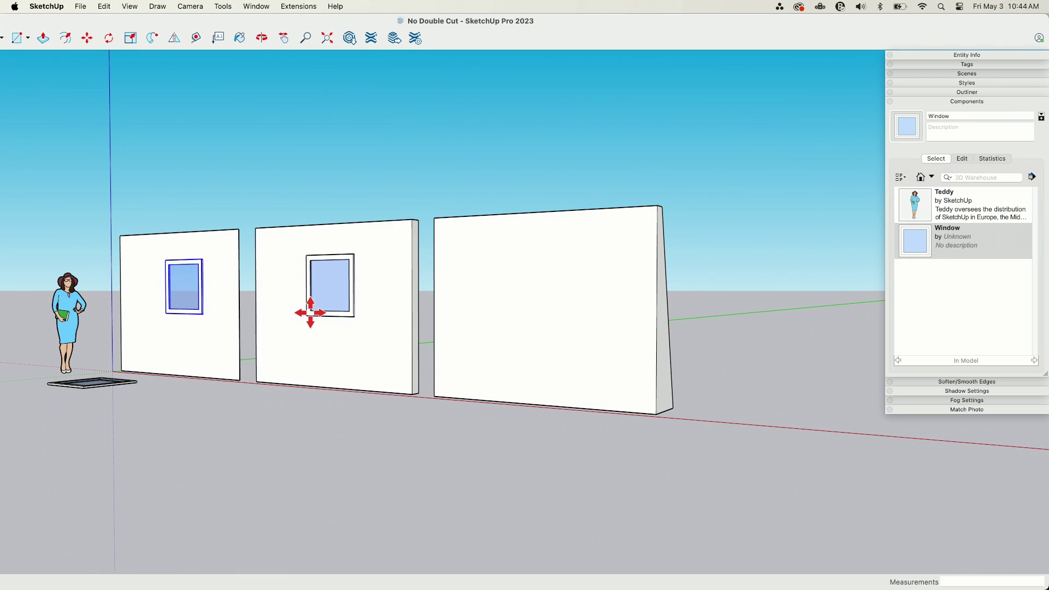
left_click(307, 314)
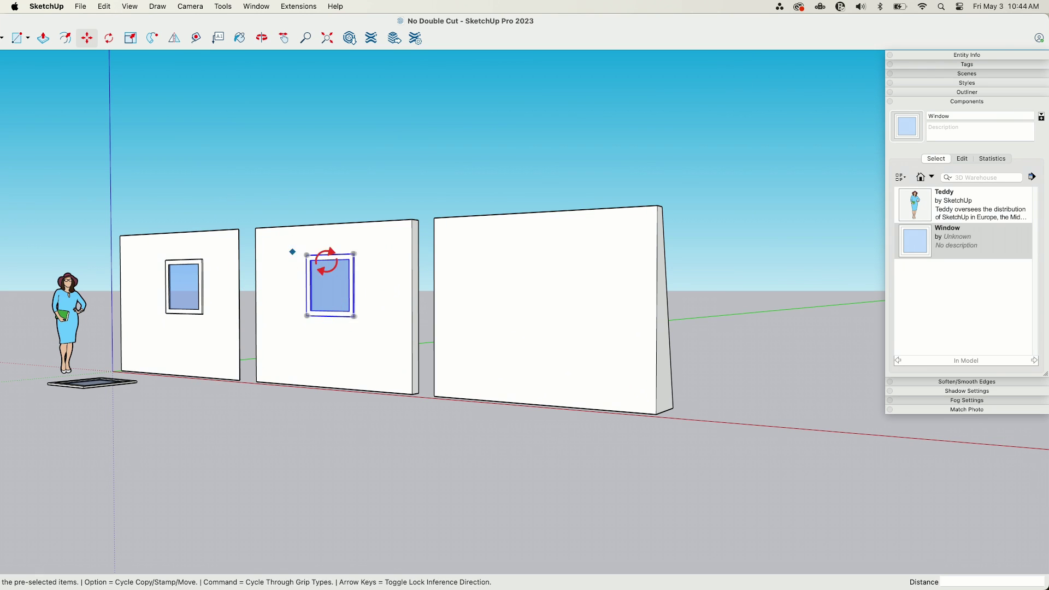
middle_click_drag(417, 262, 830, 273)
Step: Add Window components to the third and middle walls, orbiting to check them from the side
left_click(922, 247)
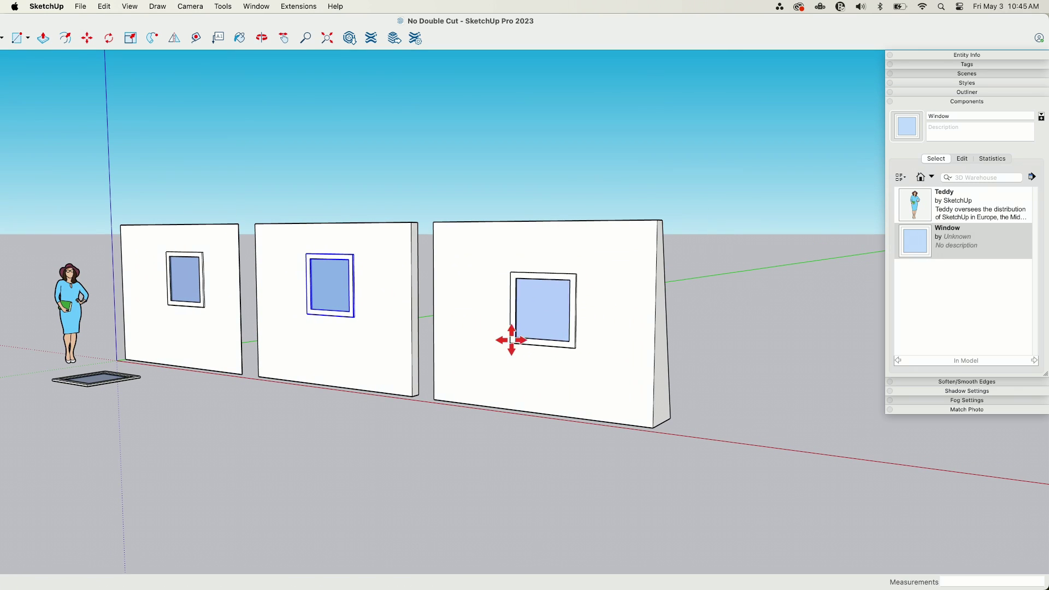
middle_click_drag(740, 343, 102, 365)
left_click(915, 243)
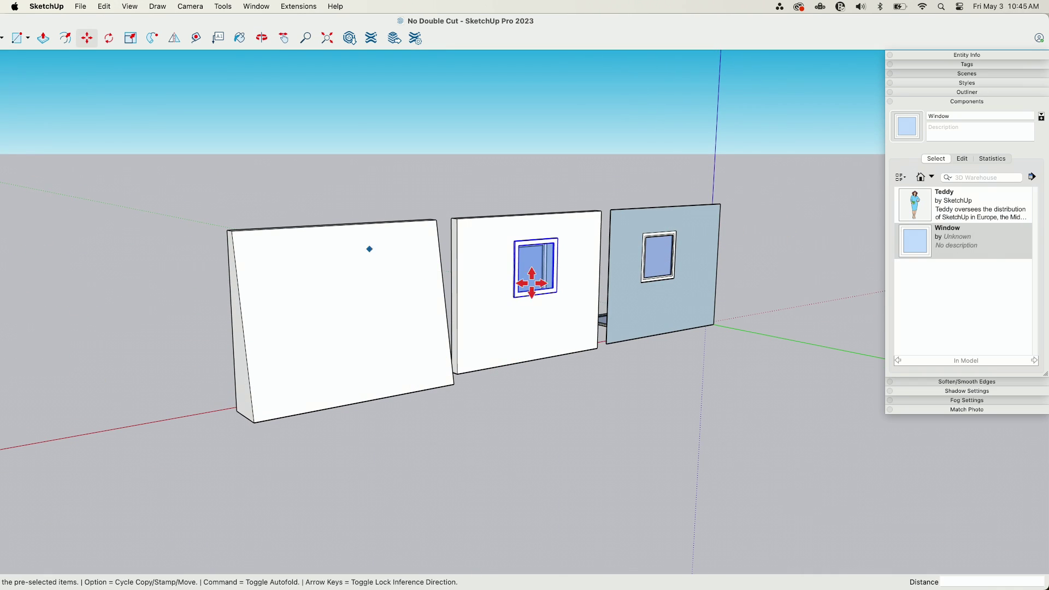
middle_click_drag(415, 235, 460, 370)
middle_click_drag(378, 191, 426, 255)
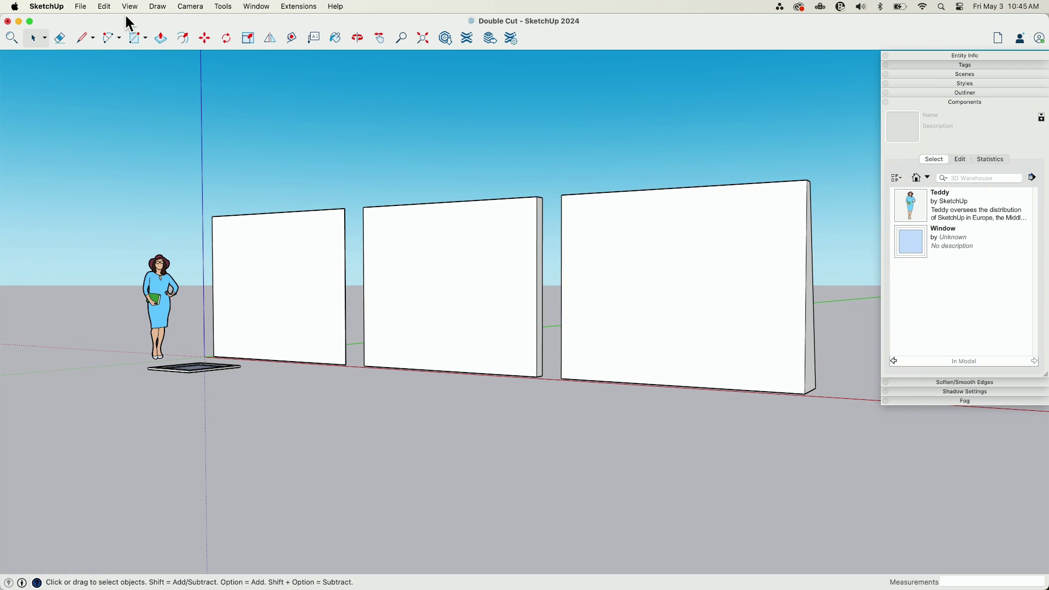
left_click(299, 7)
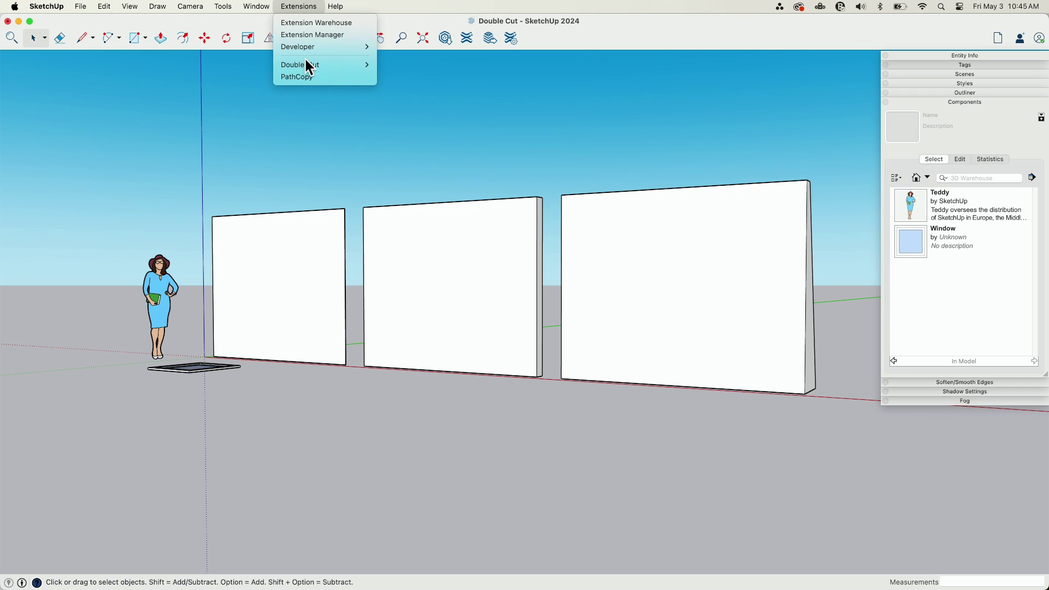
mouse_move(304, 65)
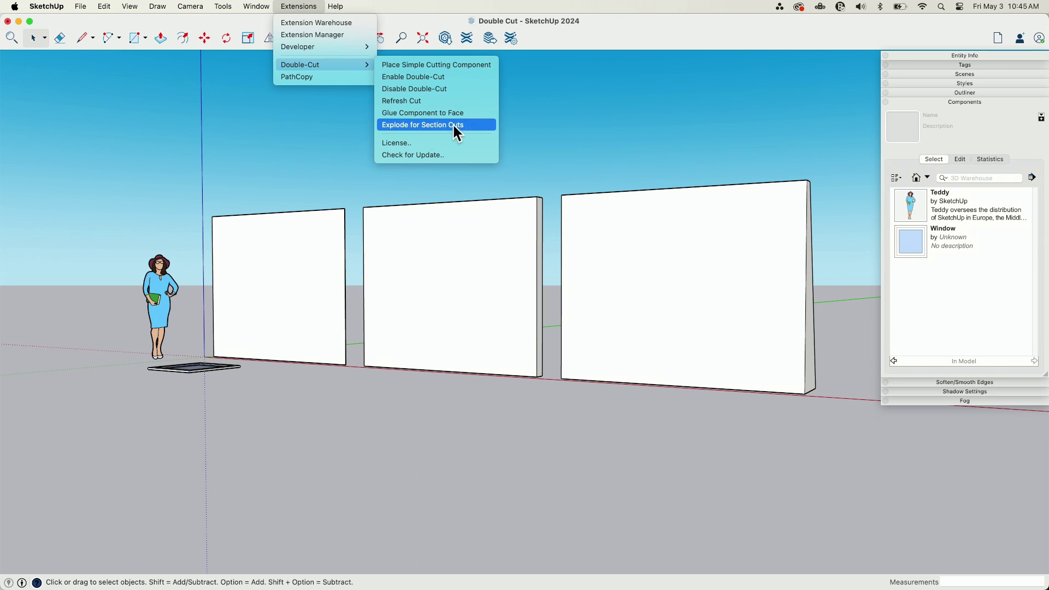
Step: Show the Double-Cut tool palette from View > Tool Palettes and float it over the viewport
left_click(294, 167)
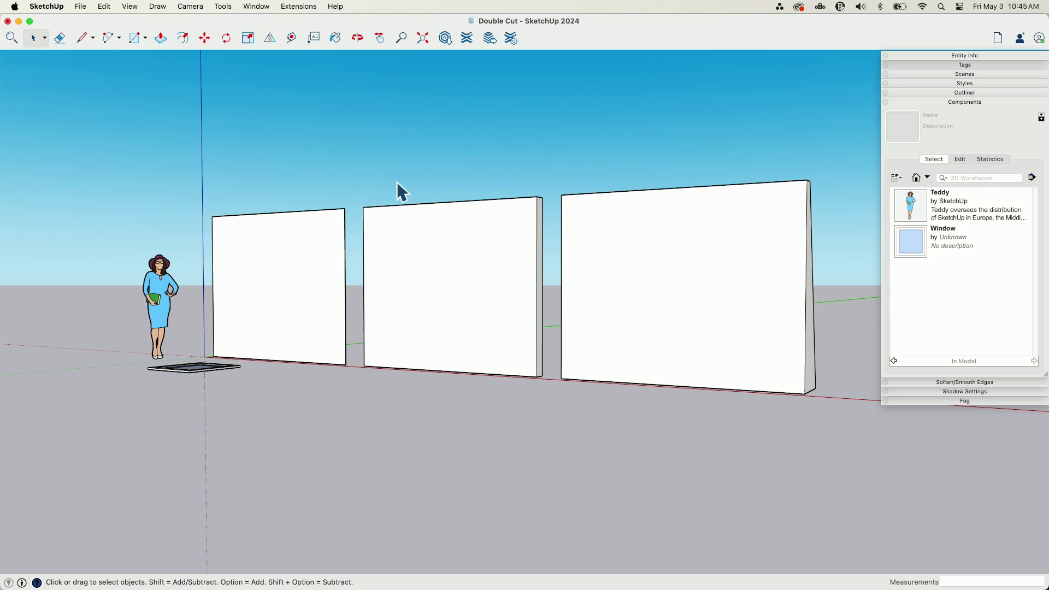
middle_click_drag(397, 183, 254, 141)
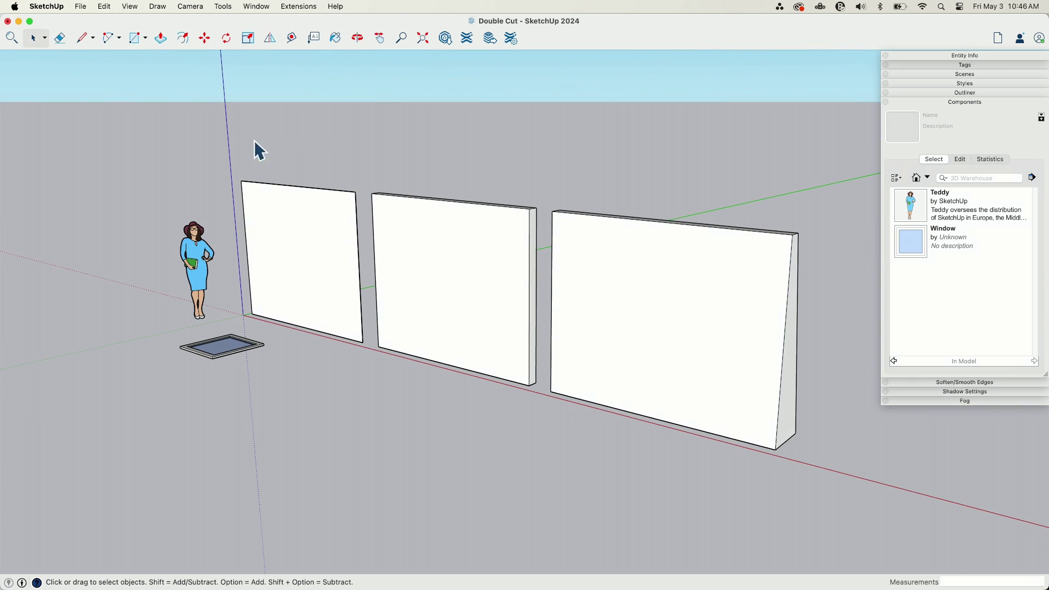
left_click(129, 7)
mouse_move(140, 54)
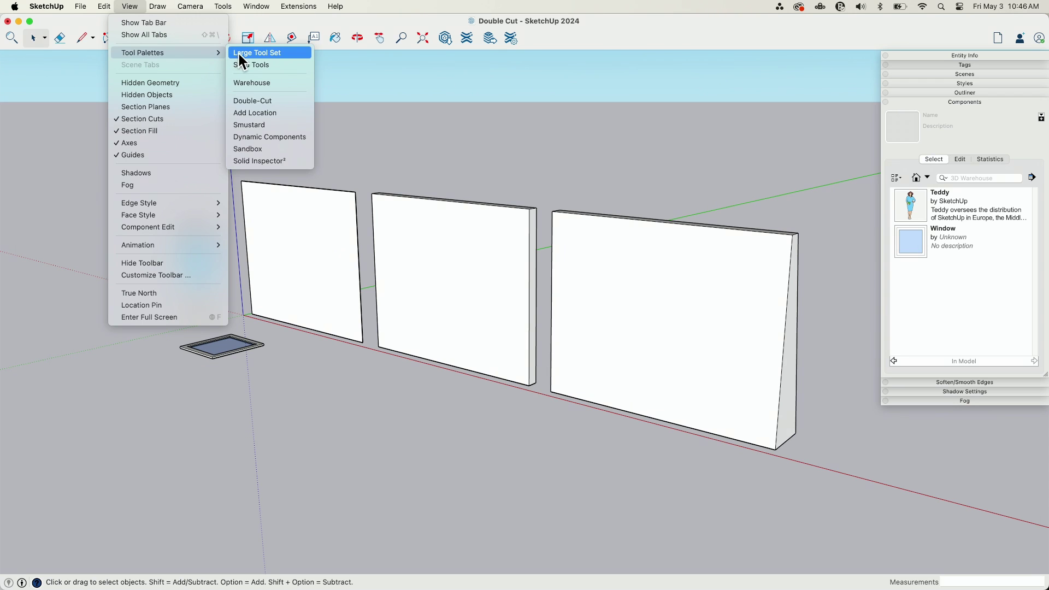
left_click(290, 101)
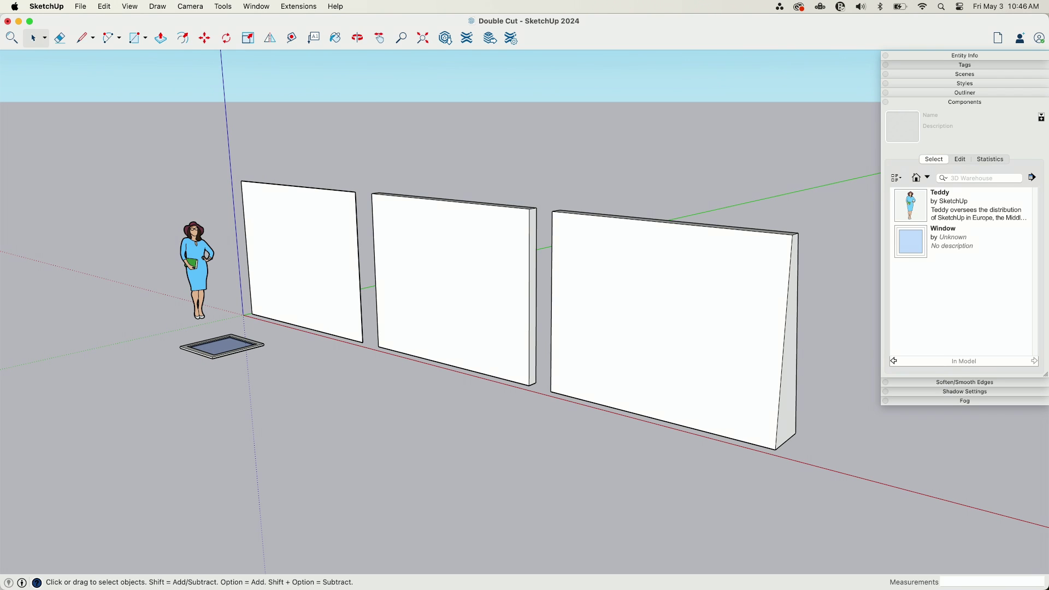
left_click_drag(11, 57, 70, 75)
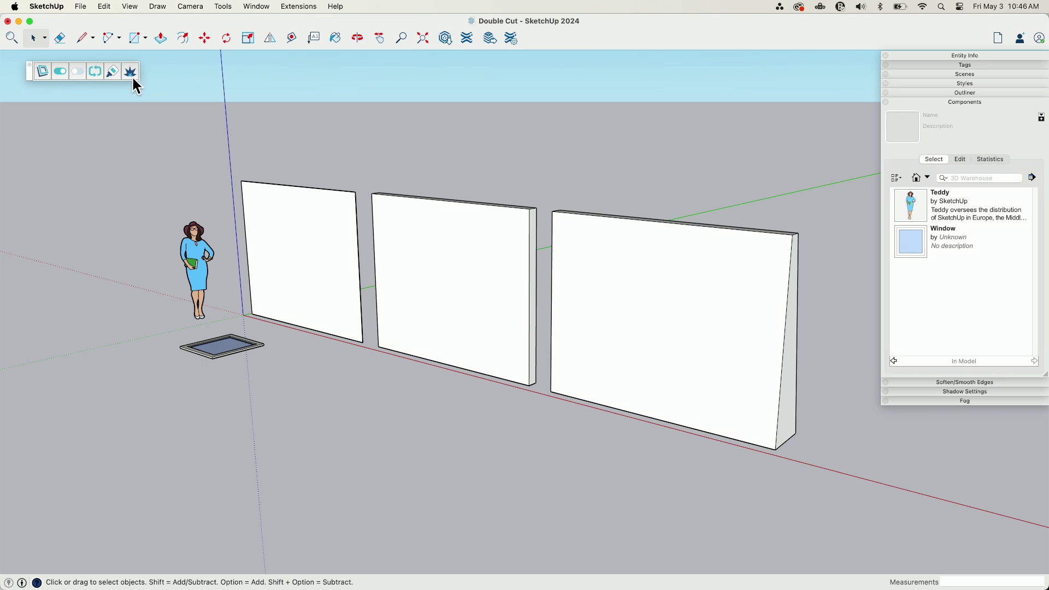
middle_click_drag(77, 313, 150, 297)
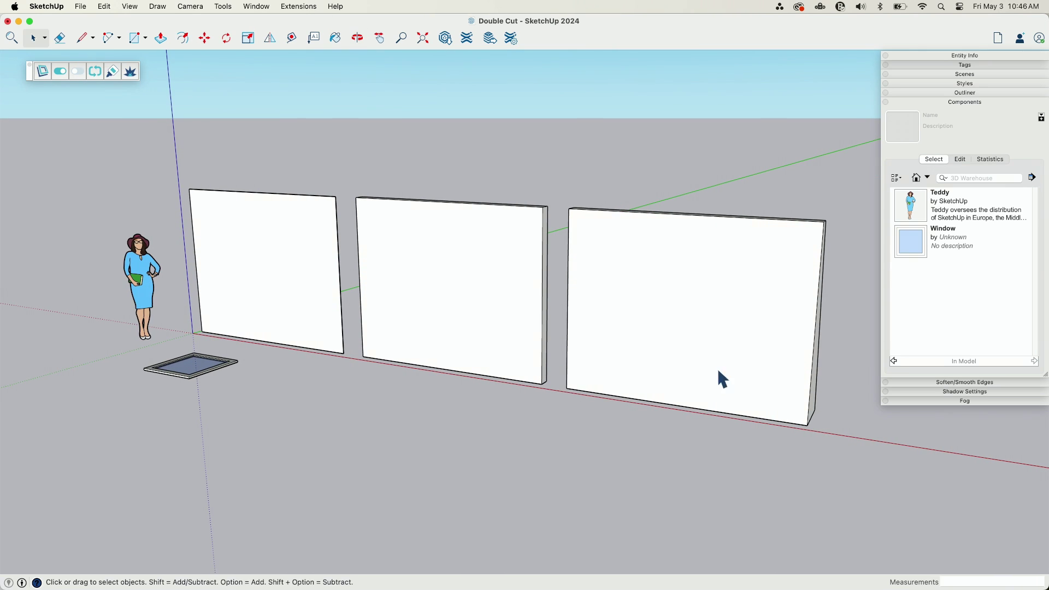
Step: Place a Window component on the left wall and dismiss the Double-Cut back-face error
left_click(911, 252)
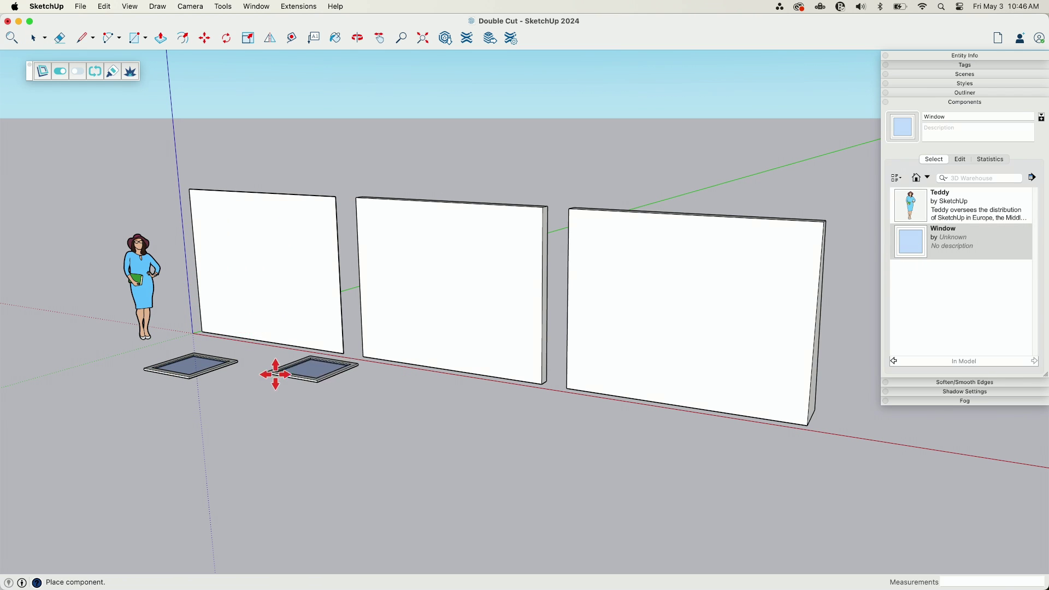
left_click(276, 370)
middle_click_drag(276, 369, 253, 276)
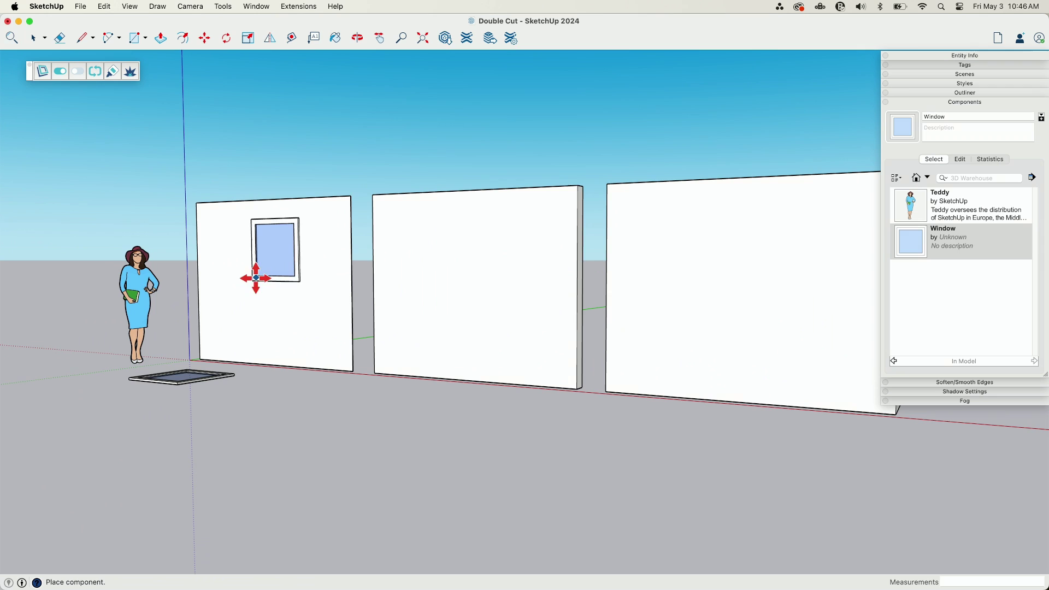
left_click(269, 286)
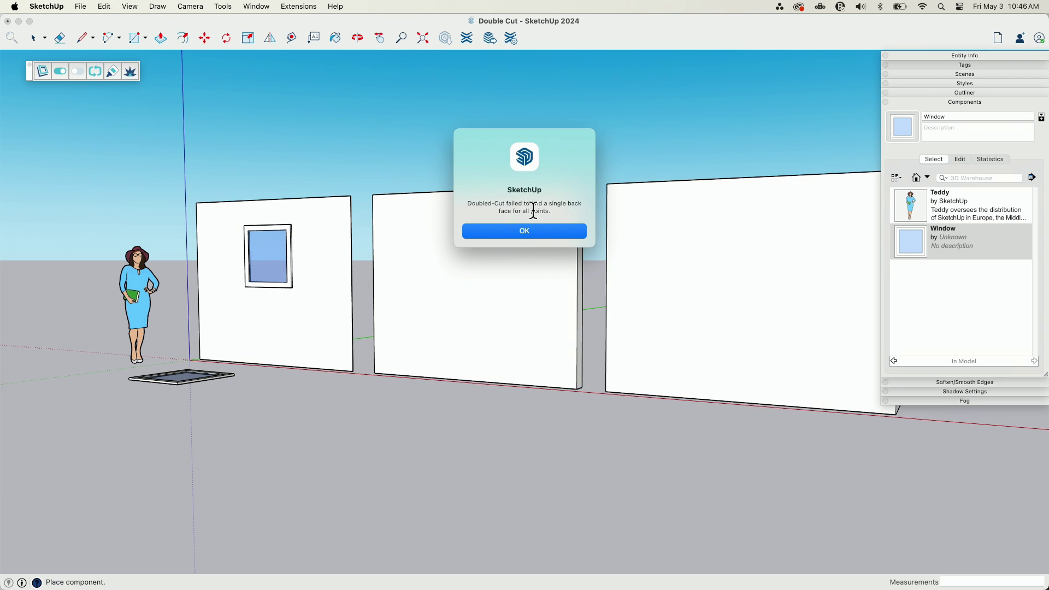
left_click(525, 231)
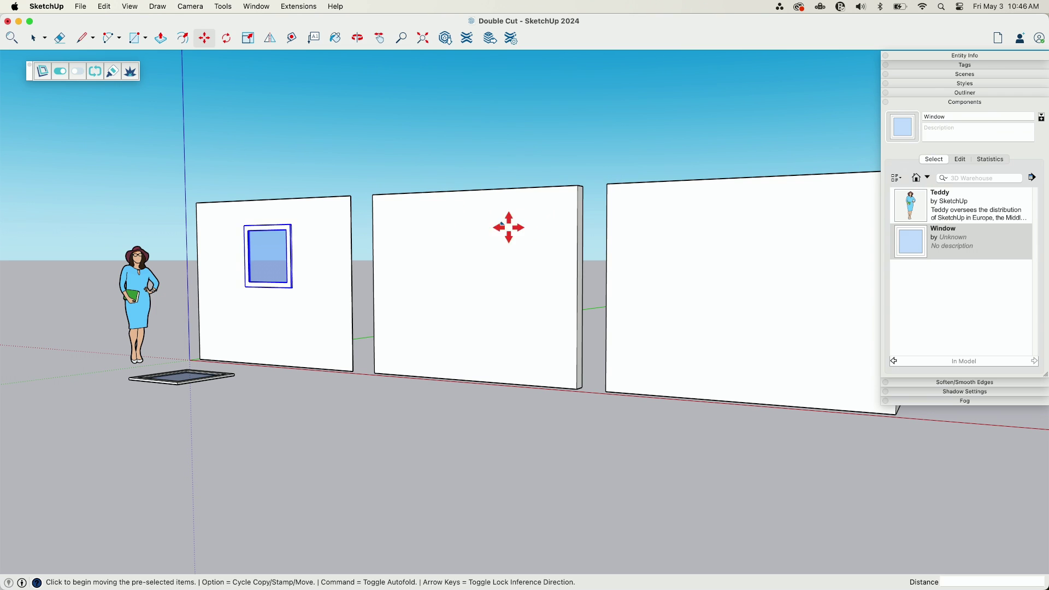
middle_click_drag(494, 393, 480, 375)
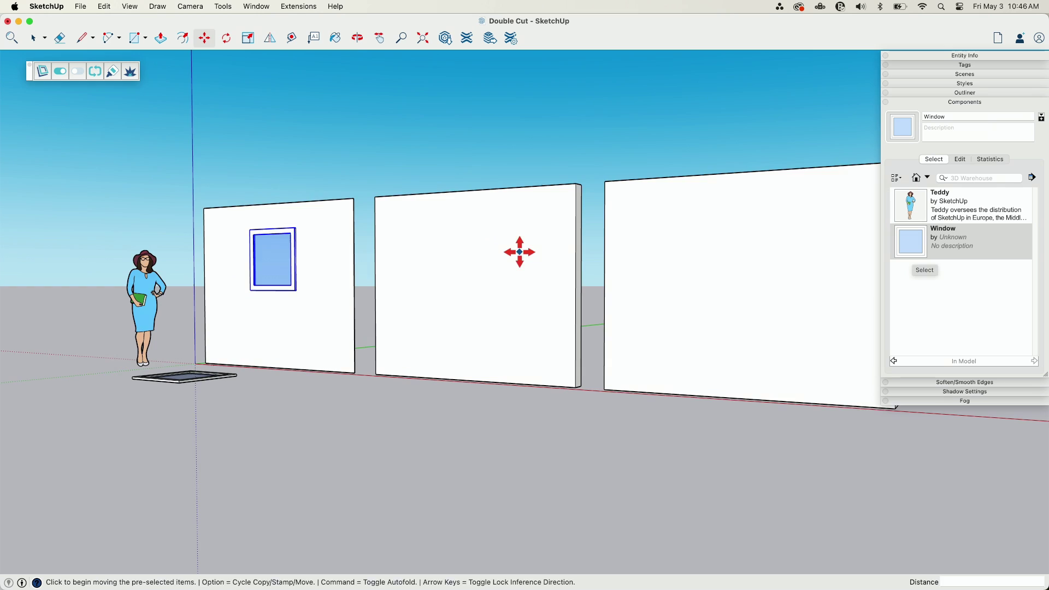
Step: Place another Window component on the middle wall and return to the Select tool
mouse_move(520, 251)
middle_mouse_down()
mouse_move(515, 274)
mouse_move(518, 264)
middle_mouse_up()
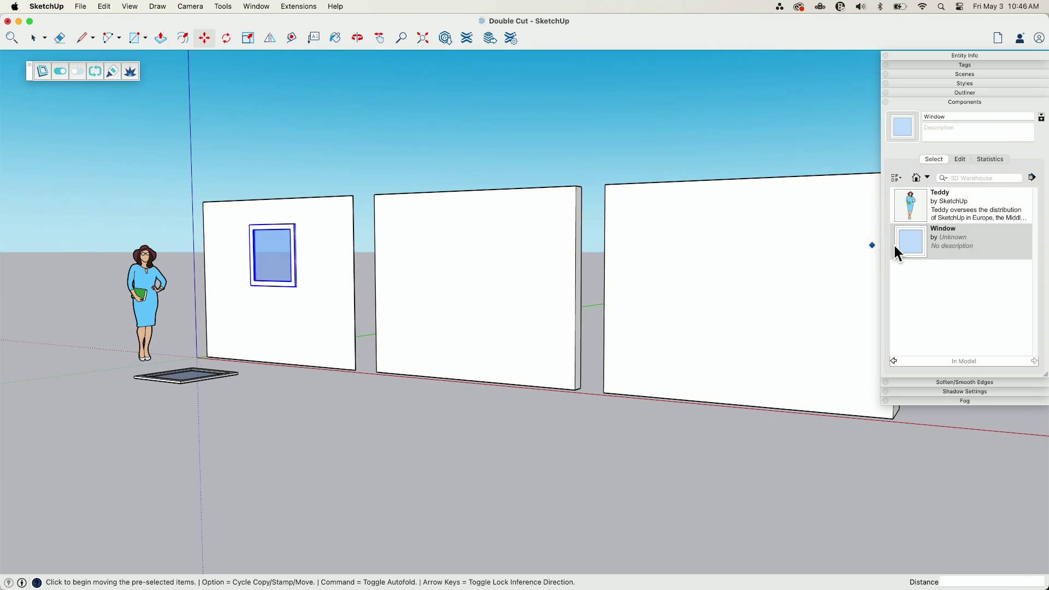
left_click(916, 249)
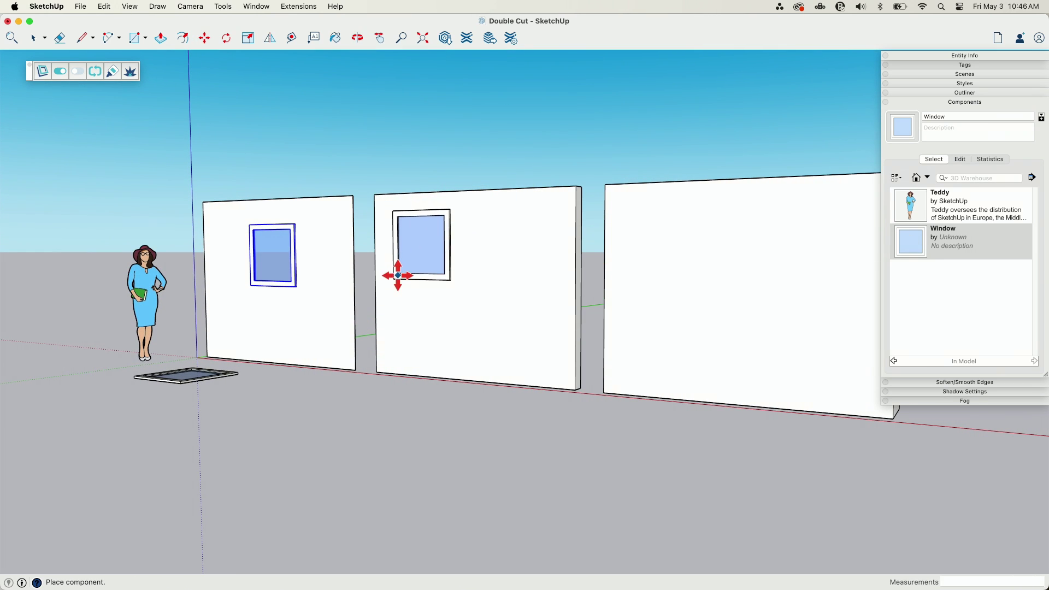
left_click(398, 274)
scroll(437, 257, "up", 5)
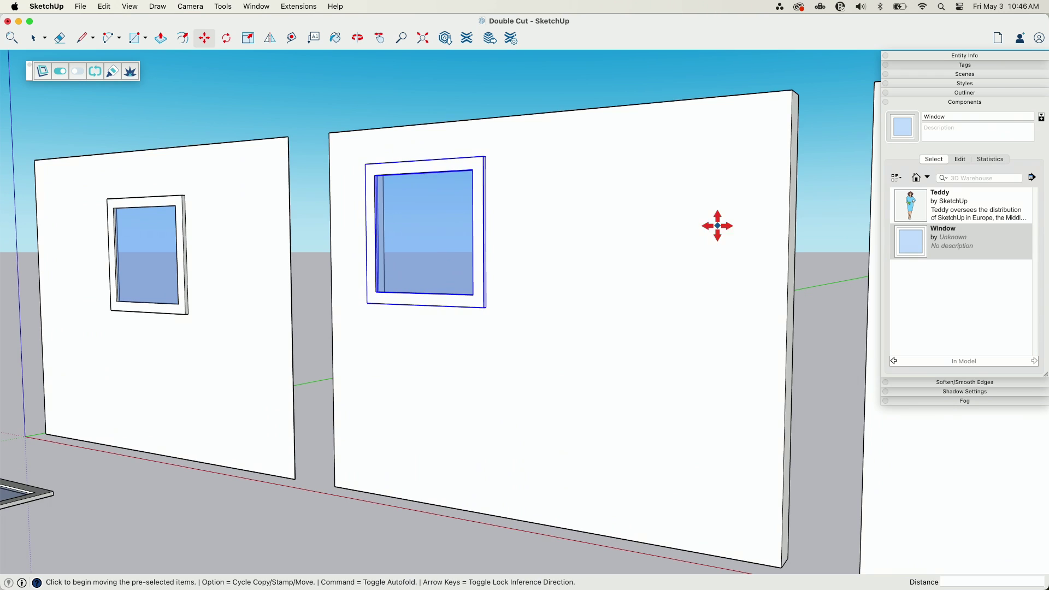
middle_click_drag(714, 225, 672, 236)
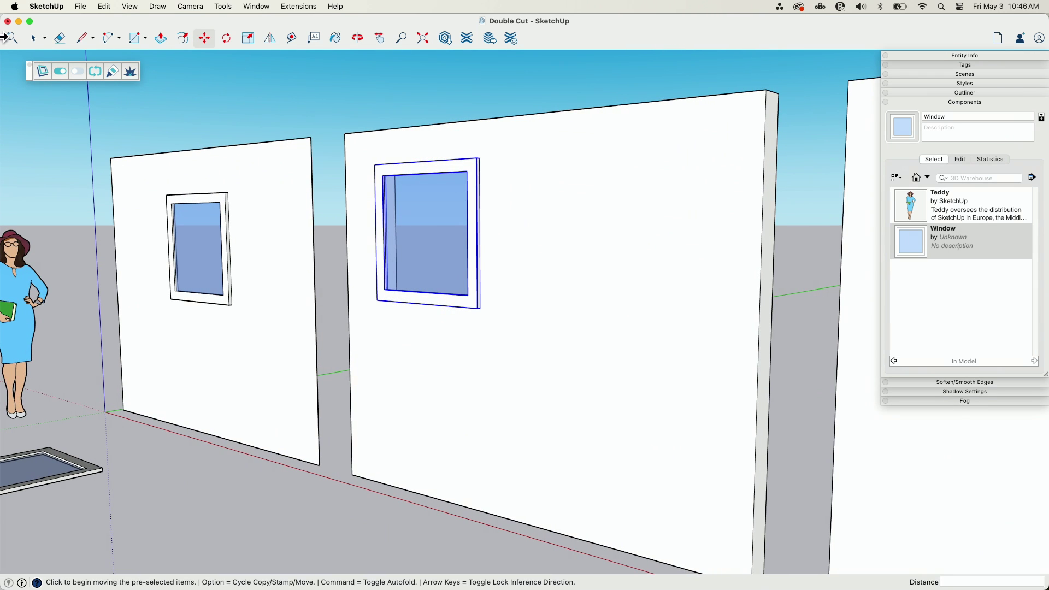
left_click(38, 40)
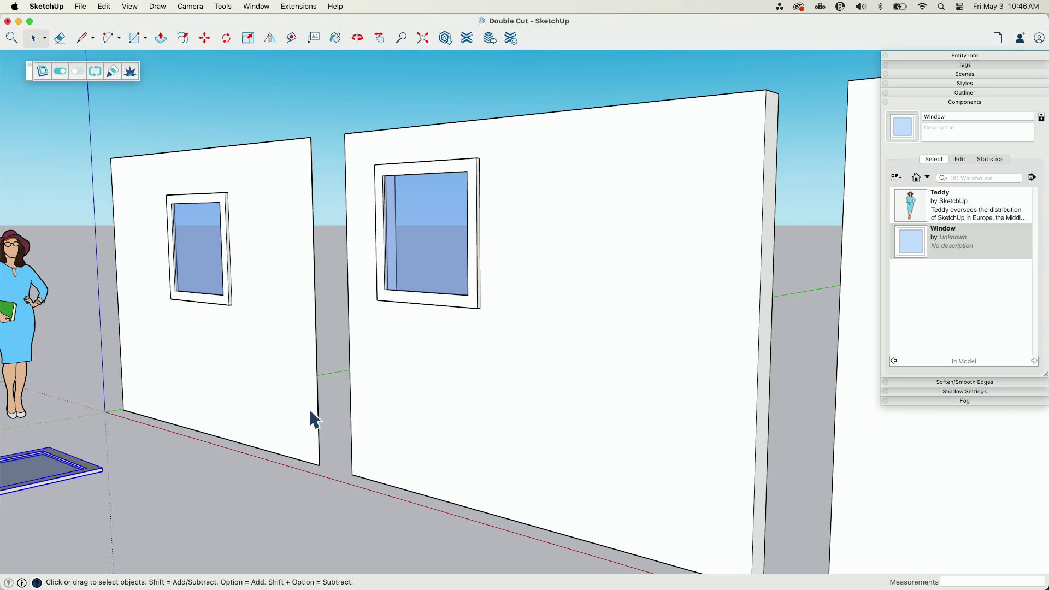
Step: Orbit around the walls and select the middle wall to inspect its window opening
middle_click_drag(791, 256, 208, 290)
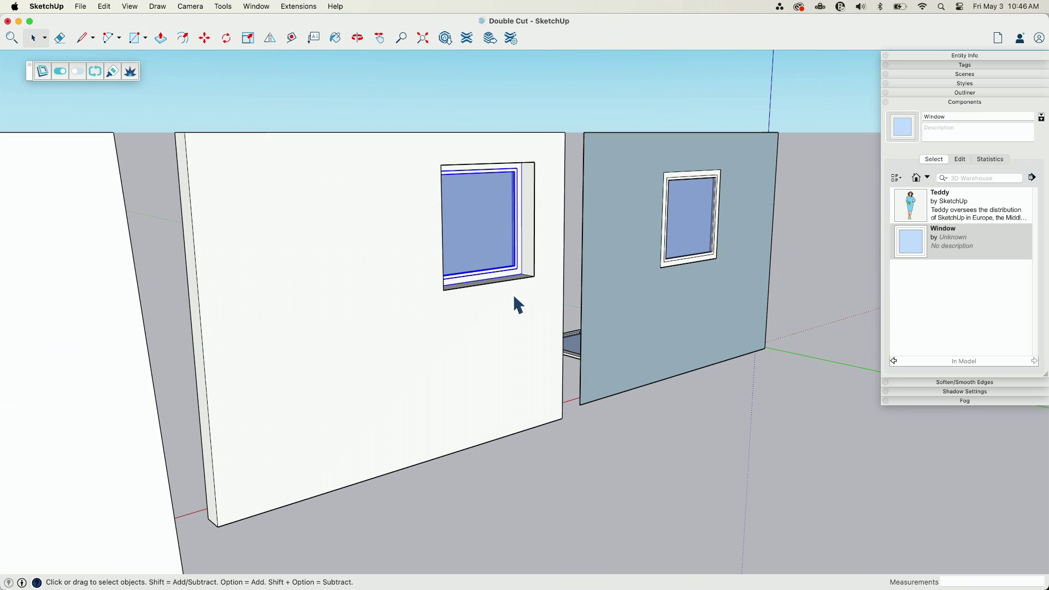
middle_click_drag(527, 284, 283, 321)
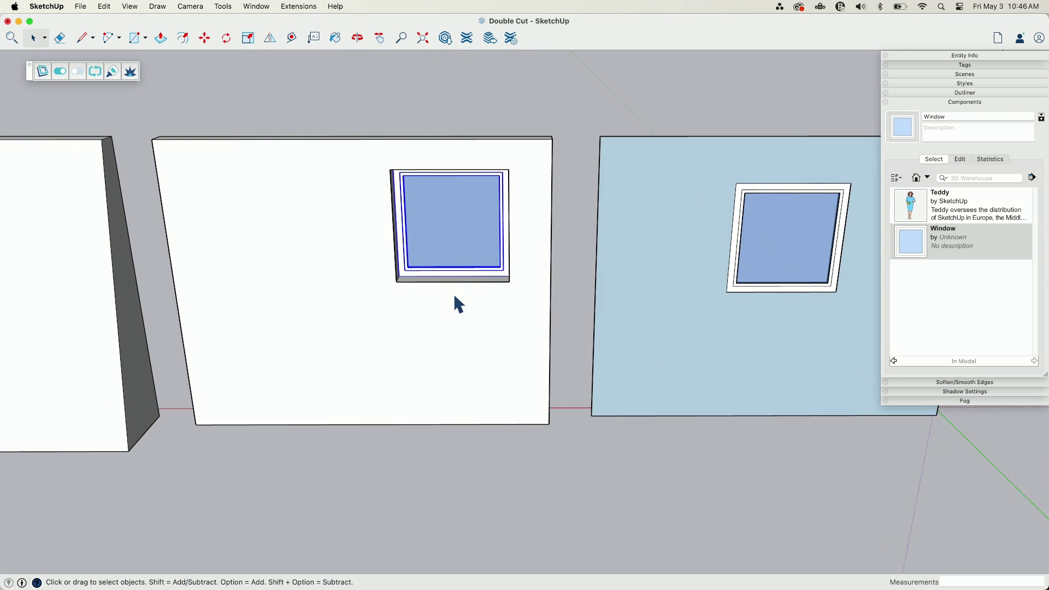
scroll(437, 295, "up", 5)
middle_click_drag(423, 282, 286, 316)
scroll(400, 263, "up", 3)
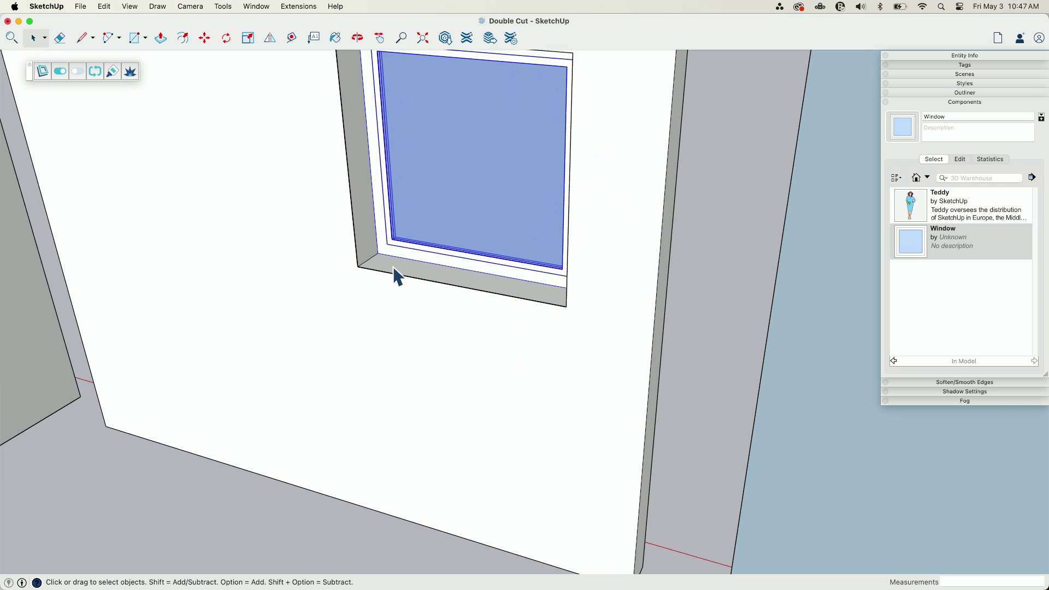
left_click(285, 213)
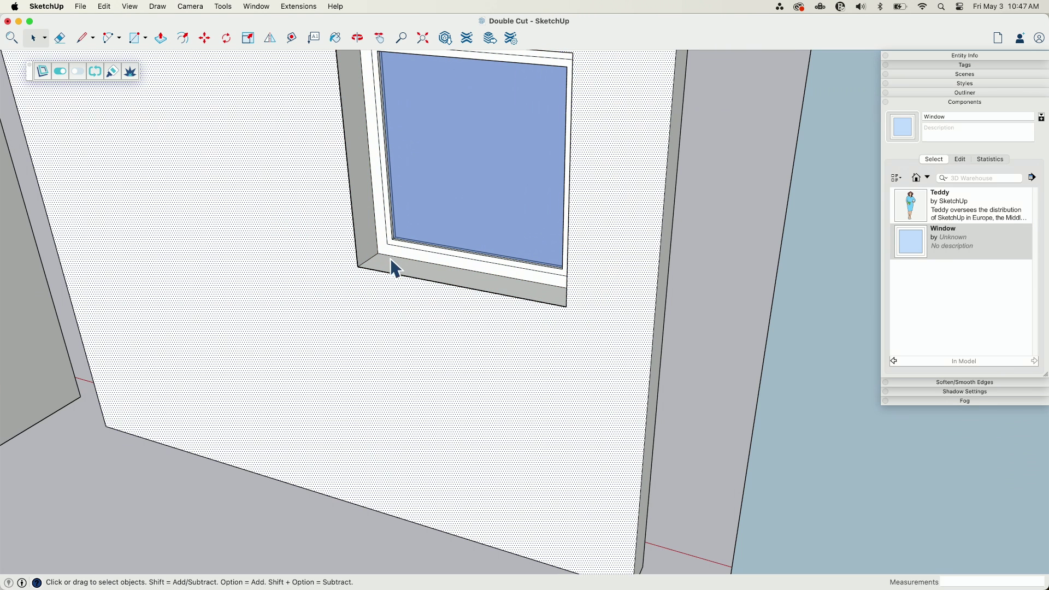
scroll(389, 264, "down", 5)
middle_click_drag(362, 250, 354, 66)
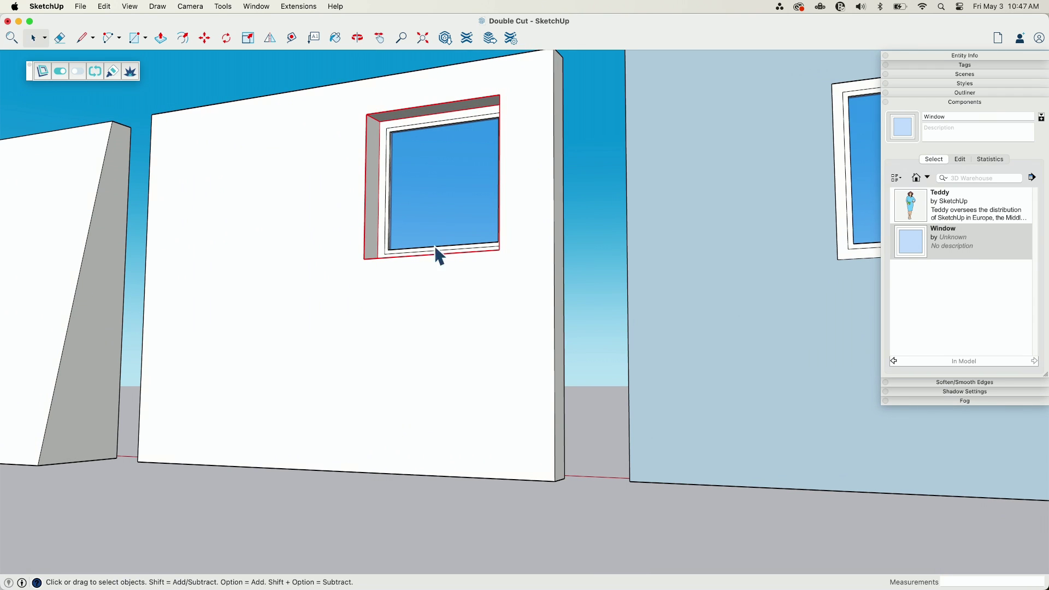
middle_click_drag(326, 128, 582, 289)
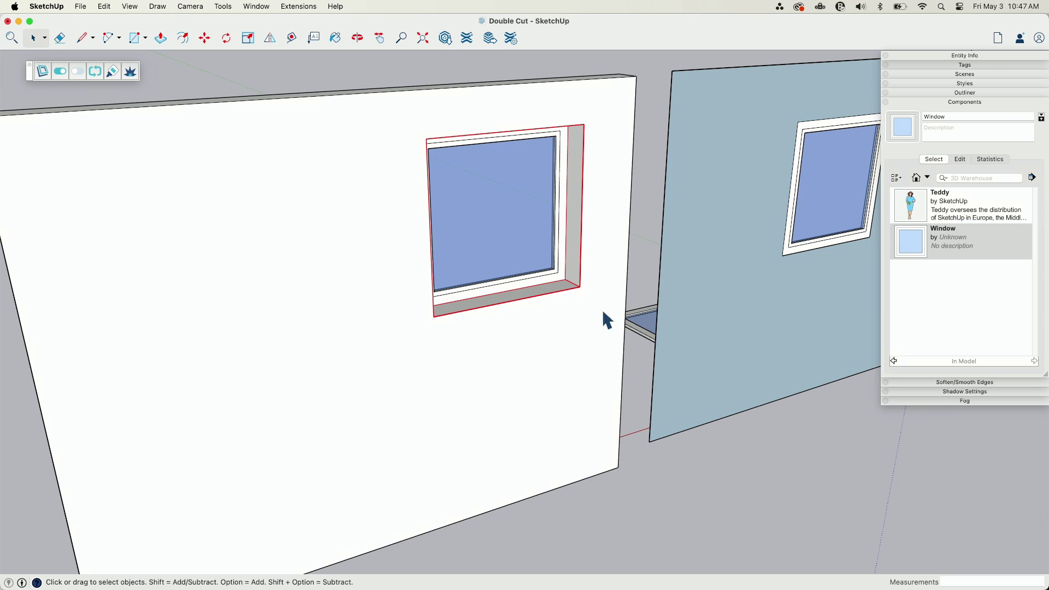
middle_click_drag(195, 202, 727, 293)
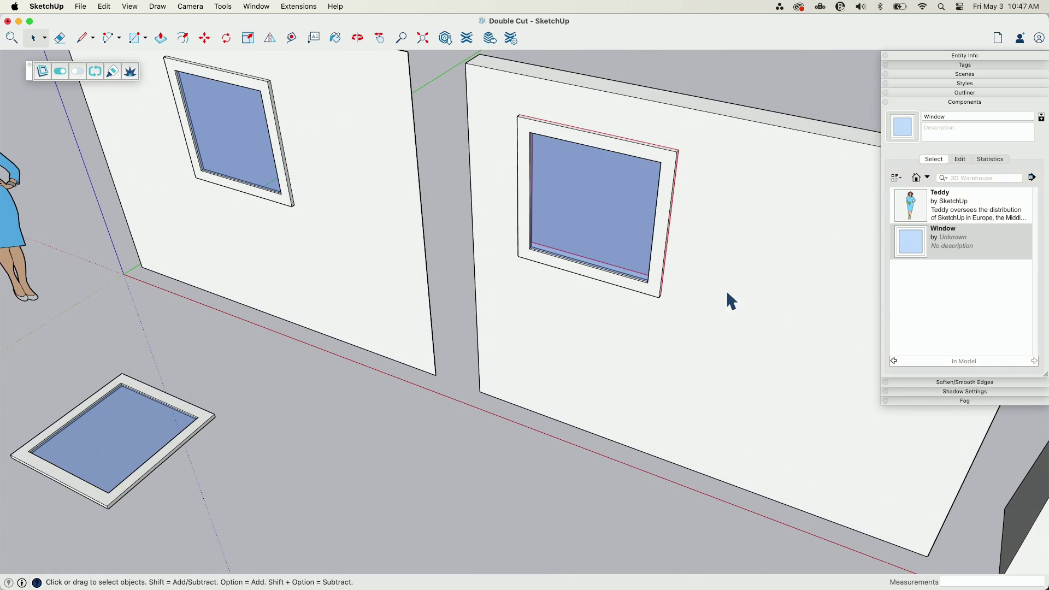
scroll(403, 250, "down", 5)
middle_click_drag(402, 251, 601, 185)
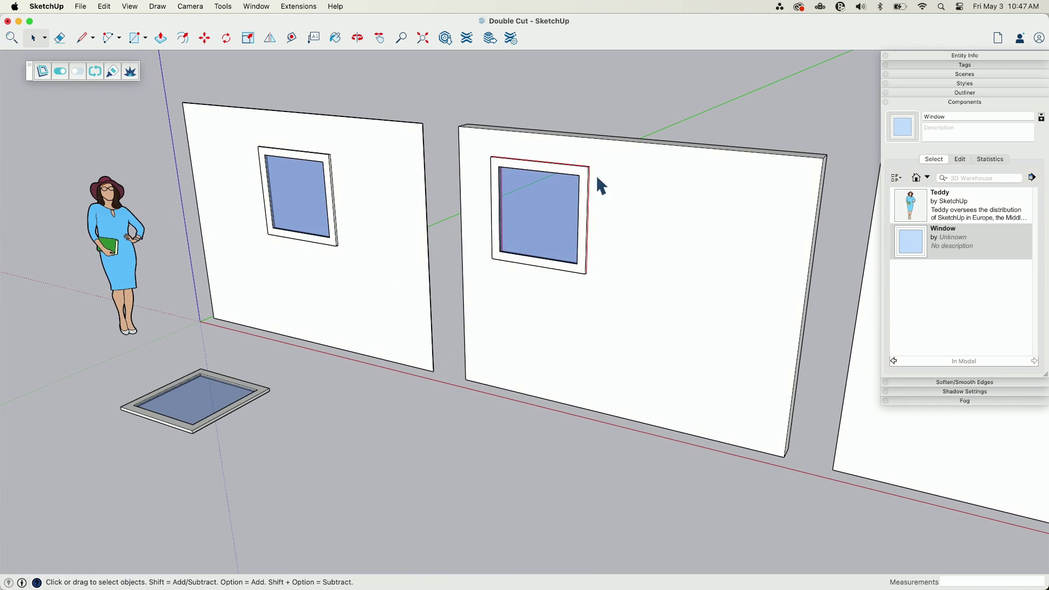
scroll(213, 198, "down", 2)
scroll(492, 211, "up", 3)
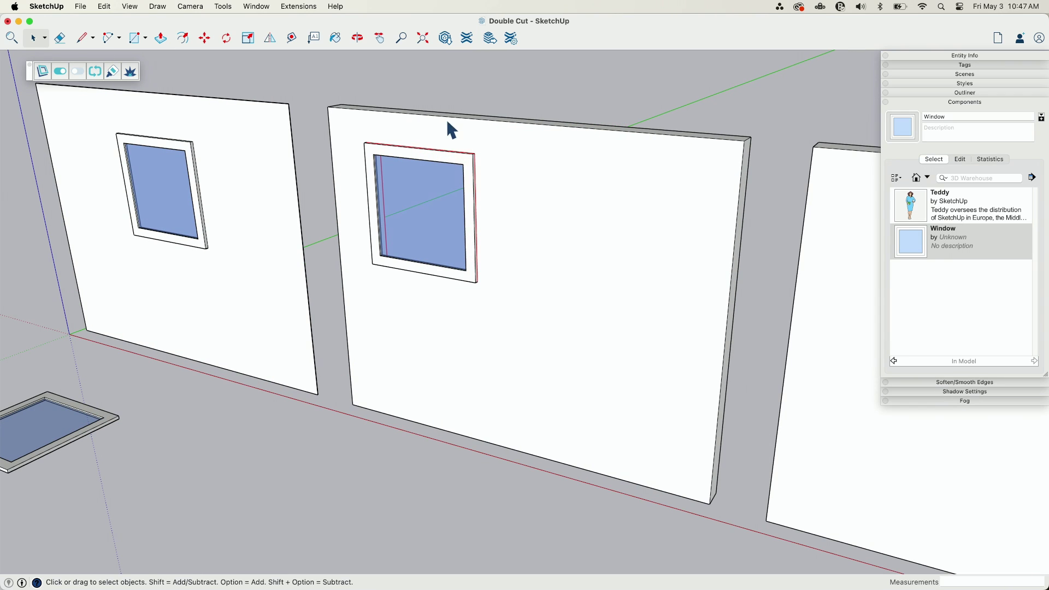
Step: Scale the middle wall's window to about 1.54 times wider in red
left_click(423, 227)
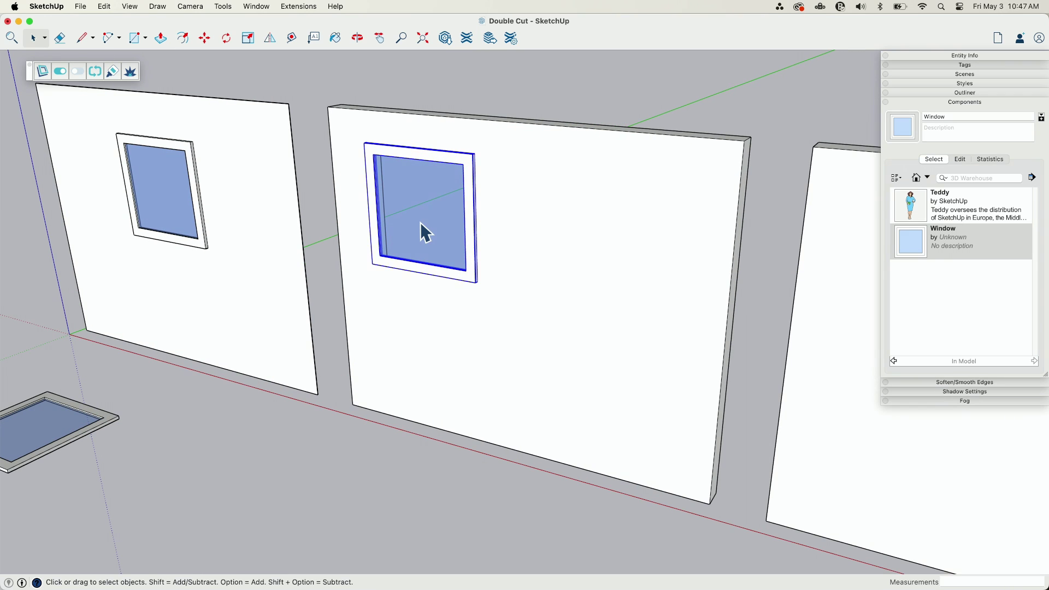
key("s")
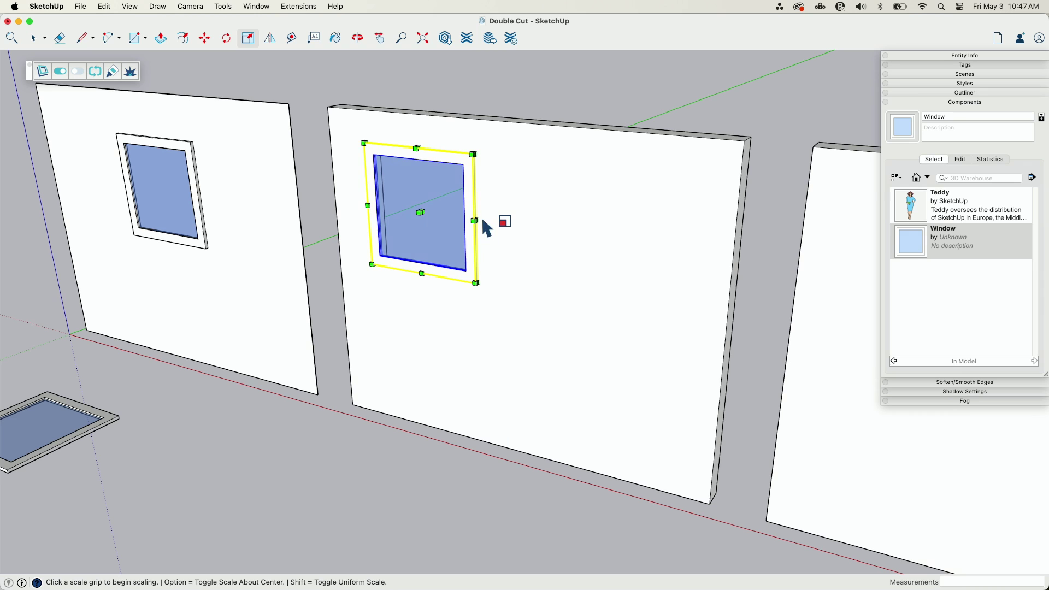
left_click(474, 220)
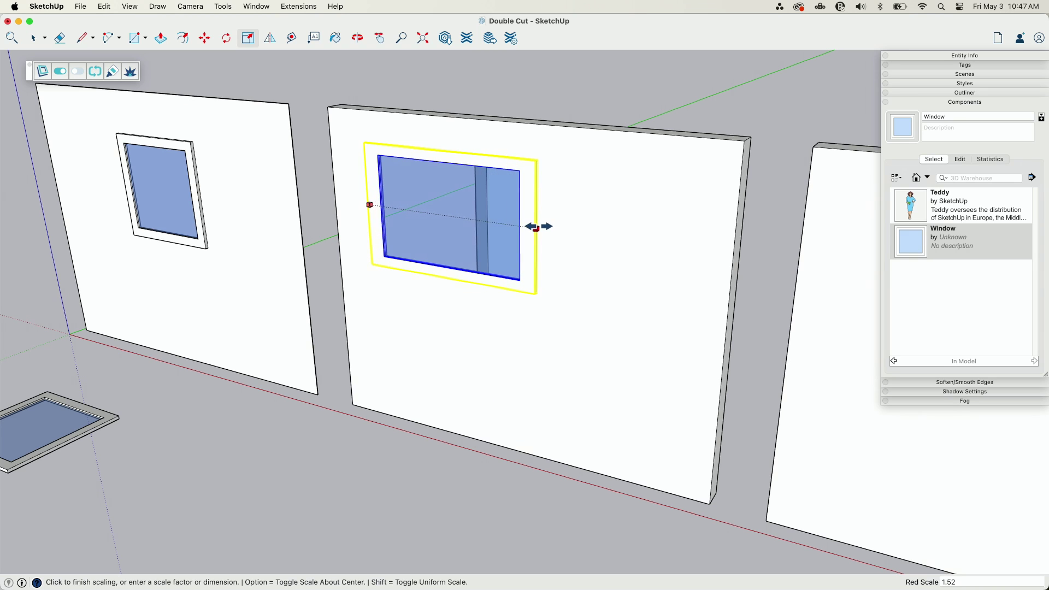
left_click(538, 230)
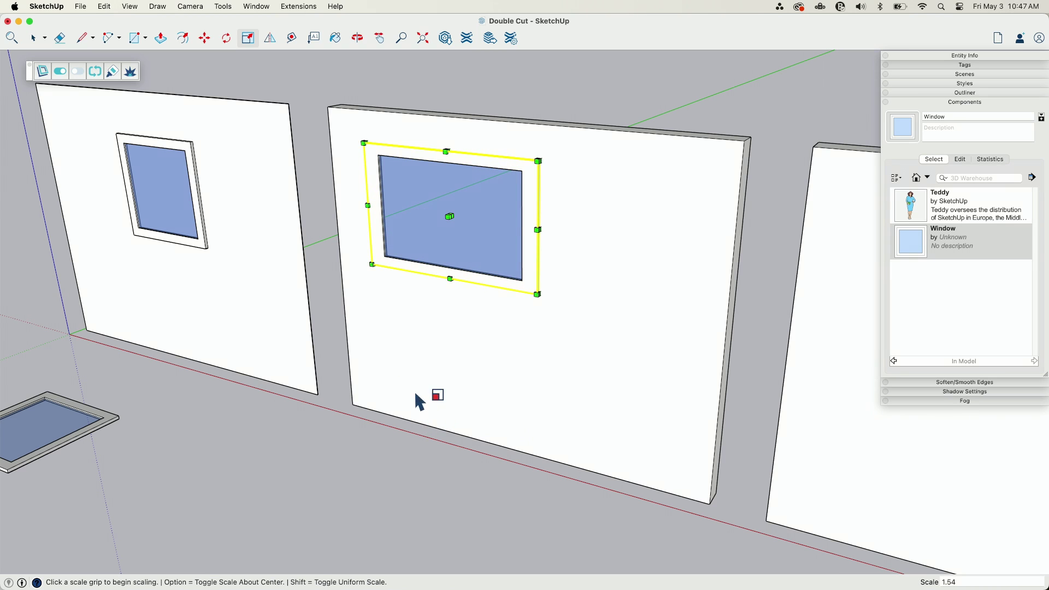
Step: Try moving the widened window lower, then undo and leave it in its original place
left_click(206, 39)
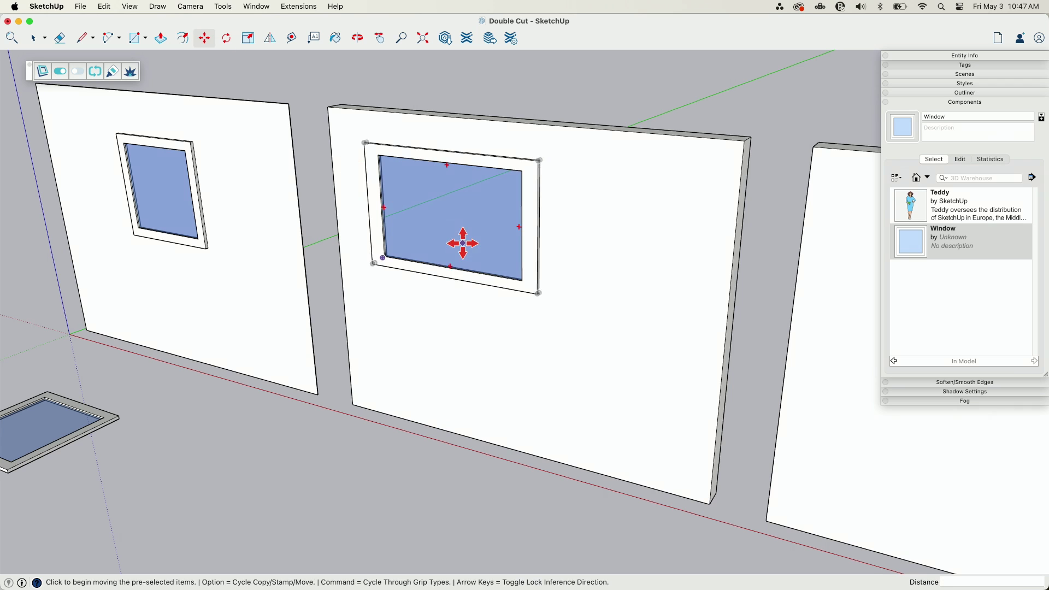
left_click(460, 240)
left_click(458, 307)
left_click(454, 331)
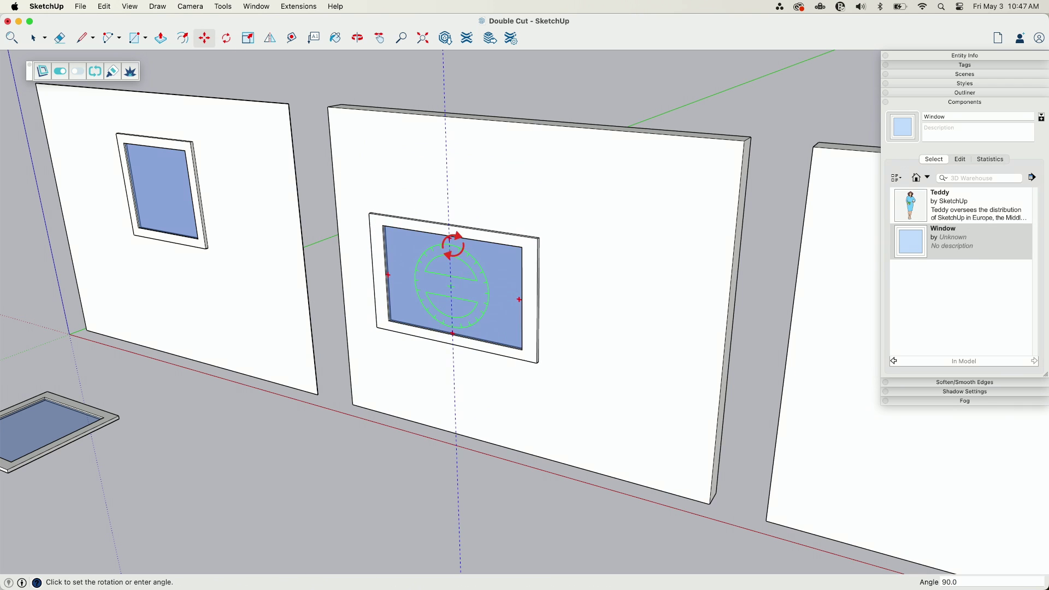
key("Escape")
key("super+z")
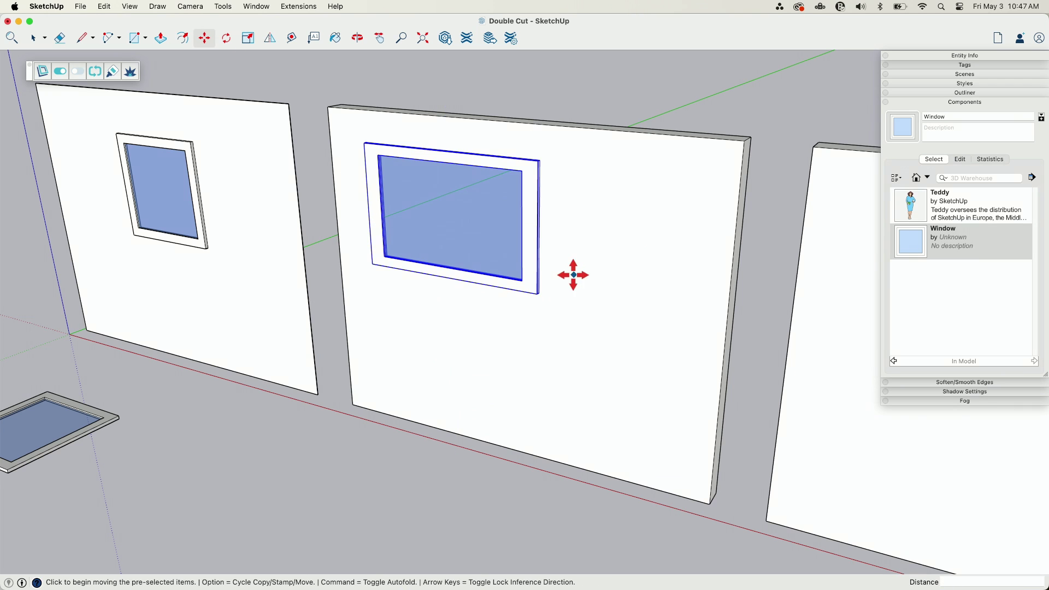
key("o")
left_click_drag(644, 228, 609, 141)
key("m")
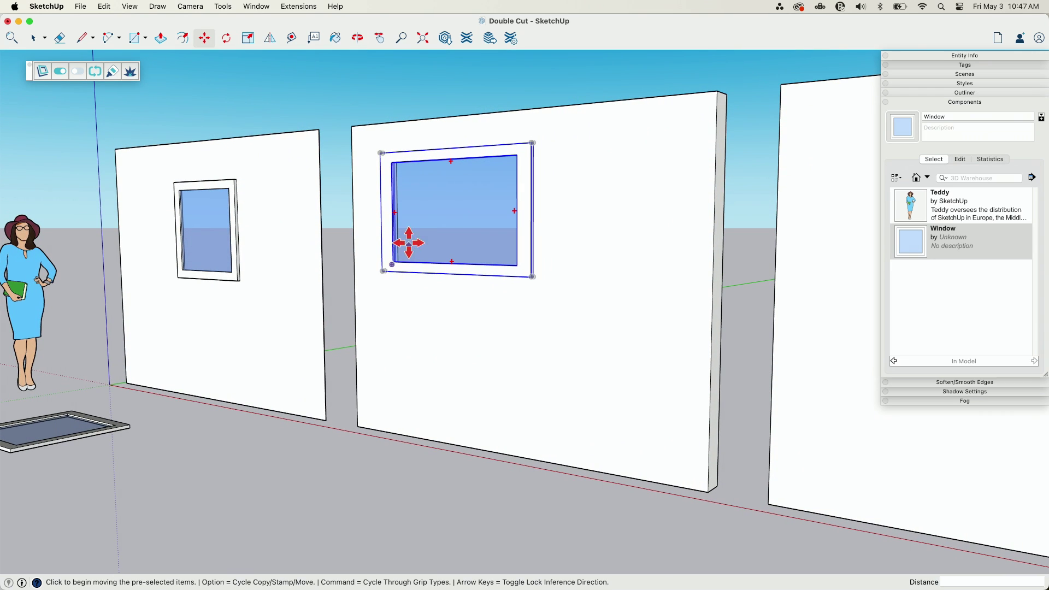
left_click(438, 218)
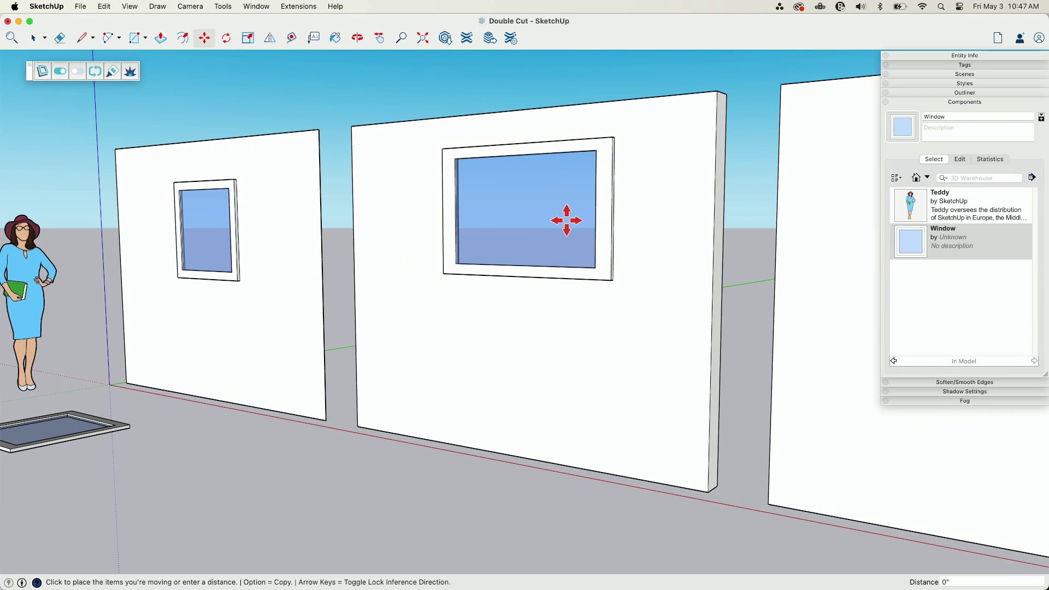
key("Escape")
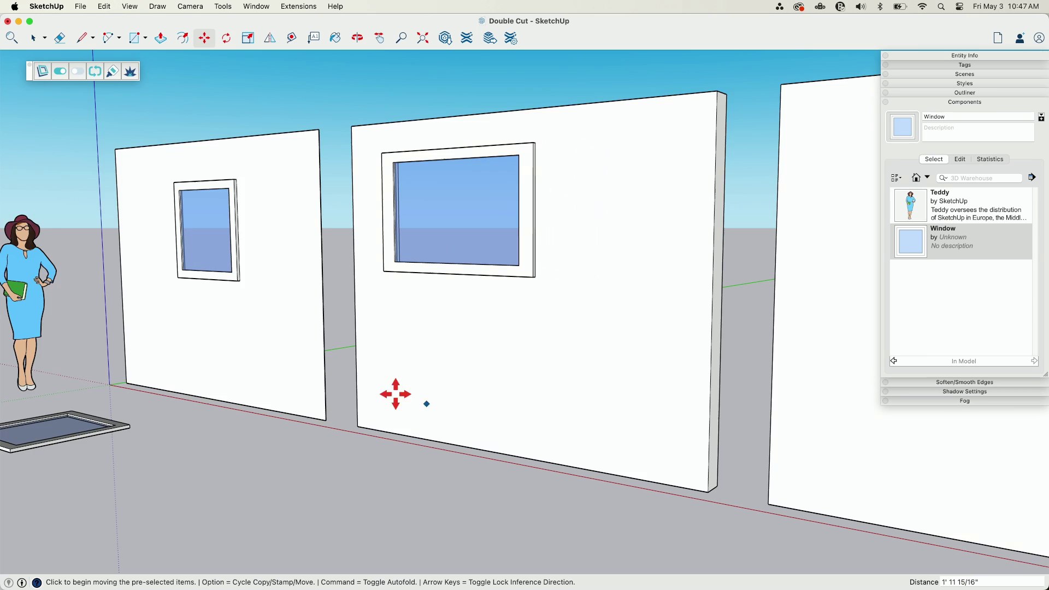
scroll(396, 393, "down", 3)
Step: Place a Window component on the third wall and orbit to check all three openings
left_click(910, 241)
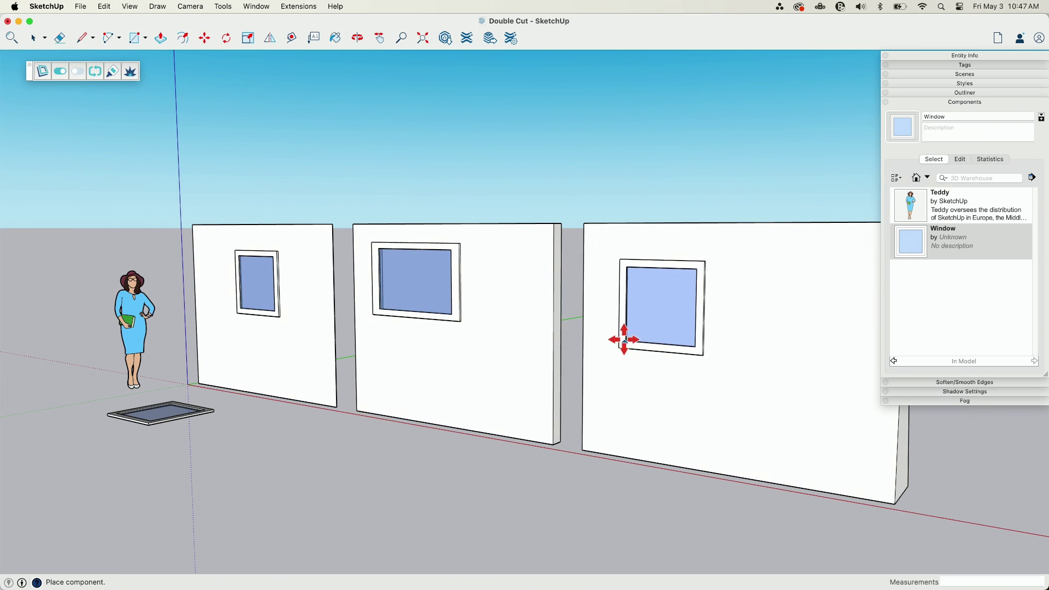
left_click(623, 336)
middle_click_drag(690, 508, 234, 499)
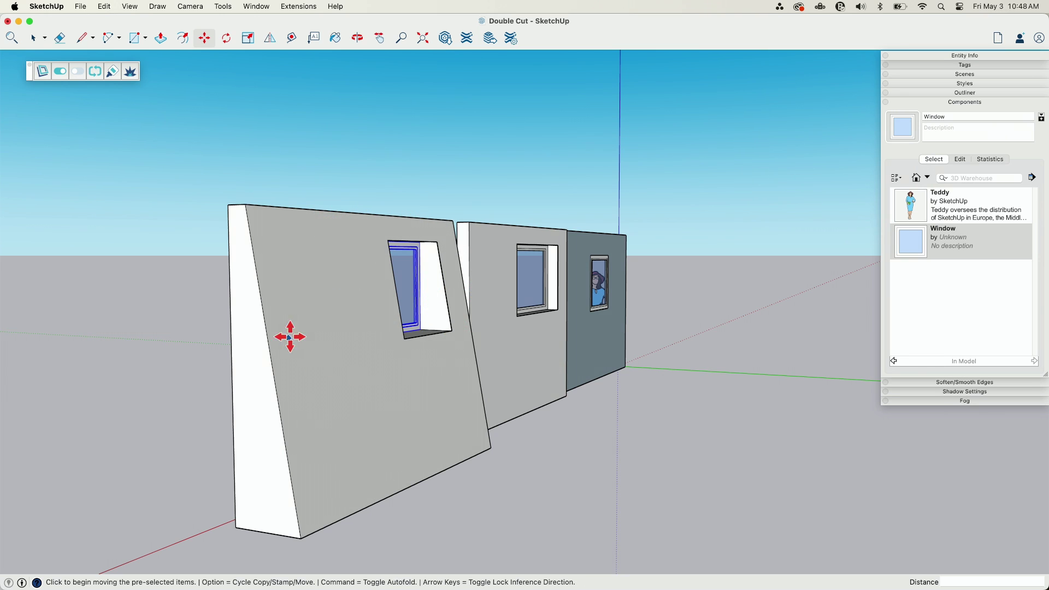
middle_click_drag(251, 290, 428, 421)
middle_click_drag(403, 461, 456, 488)
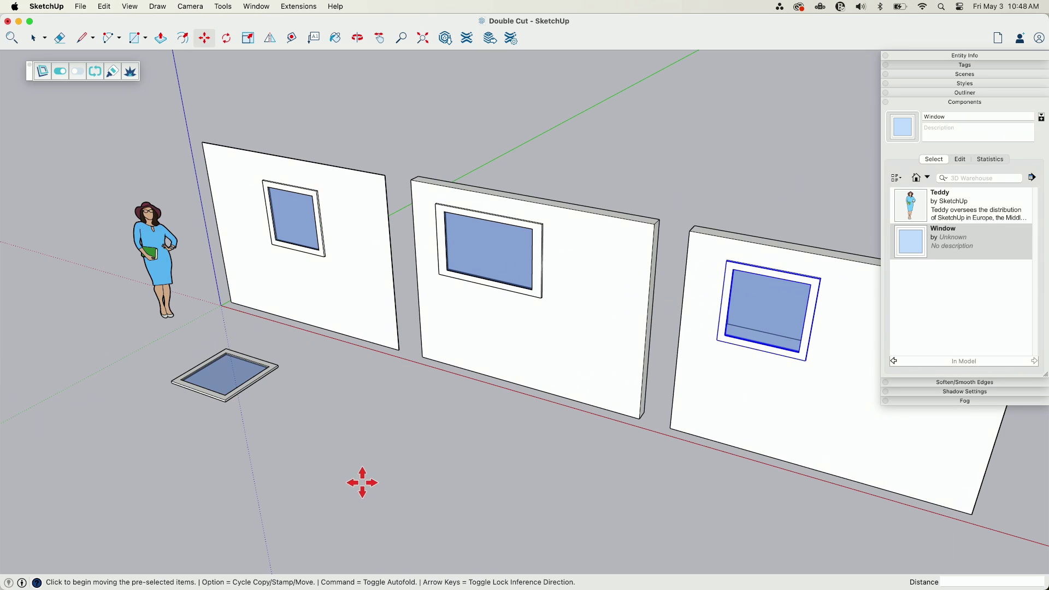
Step: Draw a circle on the middle wall beside the wide window
key("c")
left_click(381, 432)
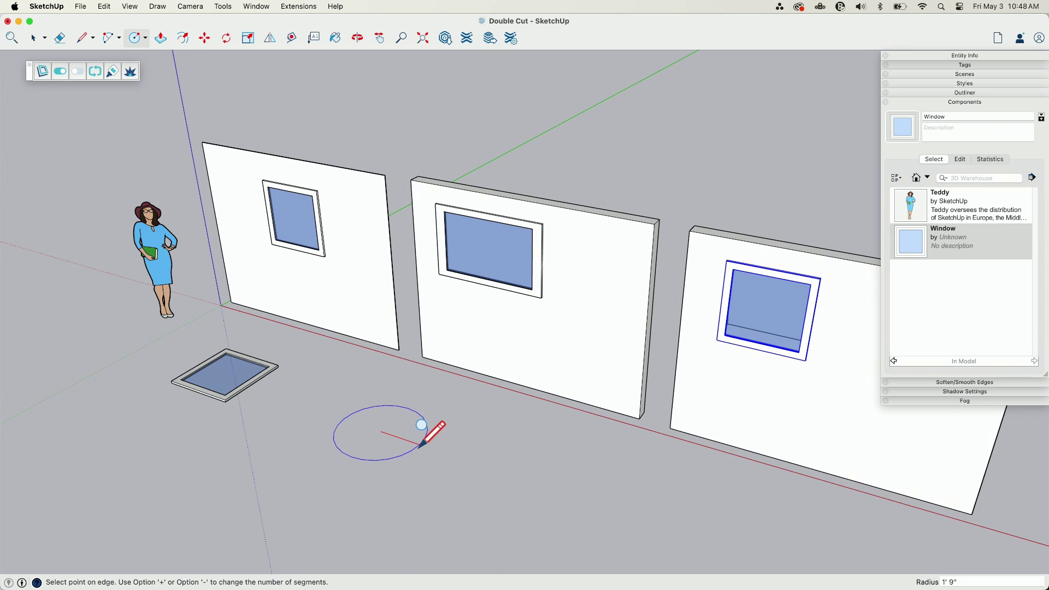
key("Escape")
scroll(557, 369, "up", 3)
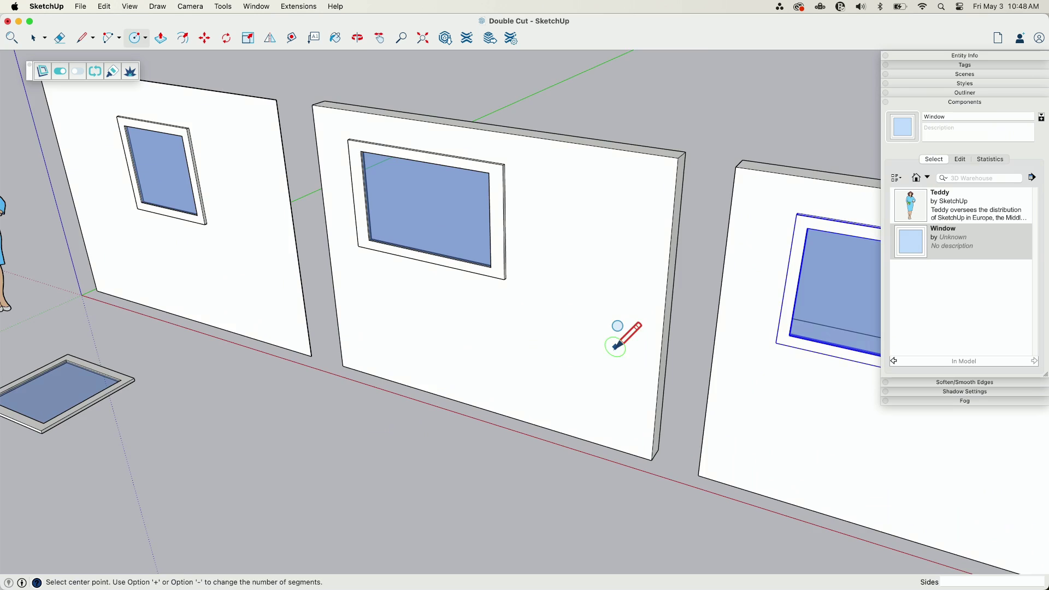
middle_click_drag(608, 349, 592, 241)
left_click(575, 217)
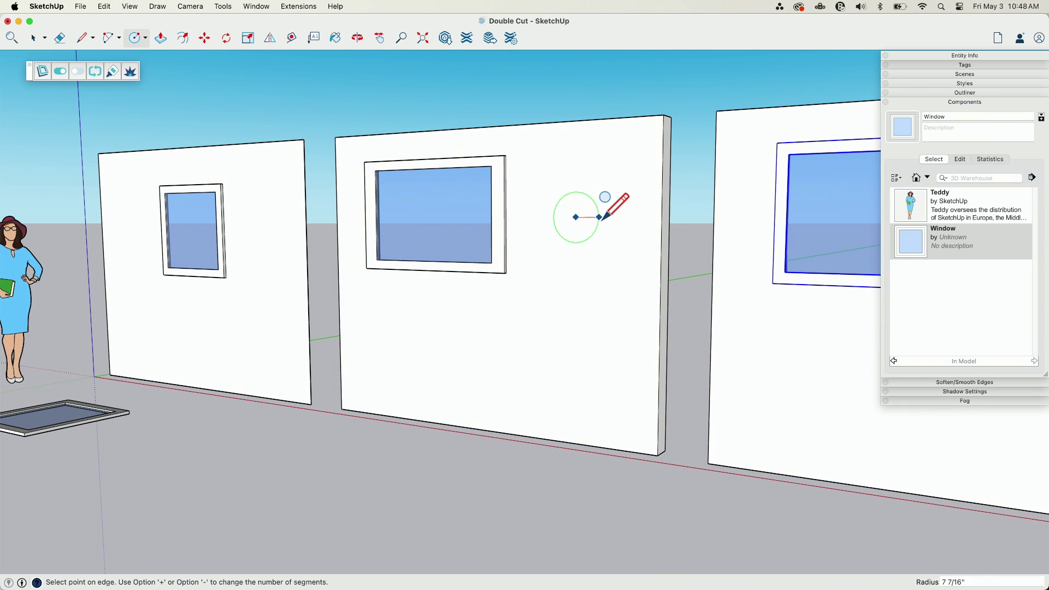
left_click(614, 216)
Step: Make the circle a cutting component named 'Round Window'
key("space")
left_click(573, 226)
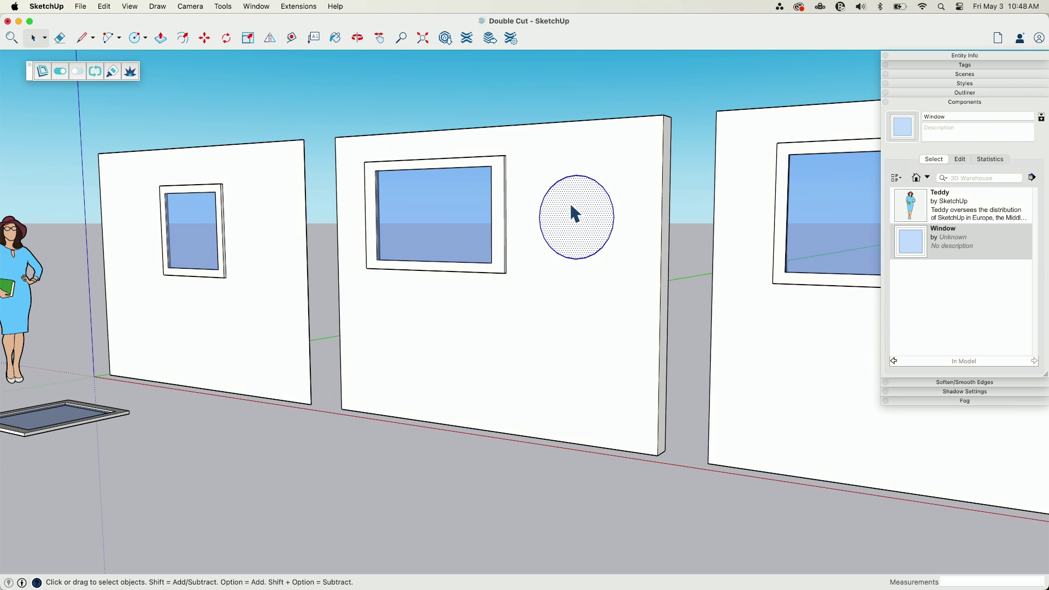
right_click(571, 206)
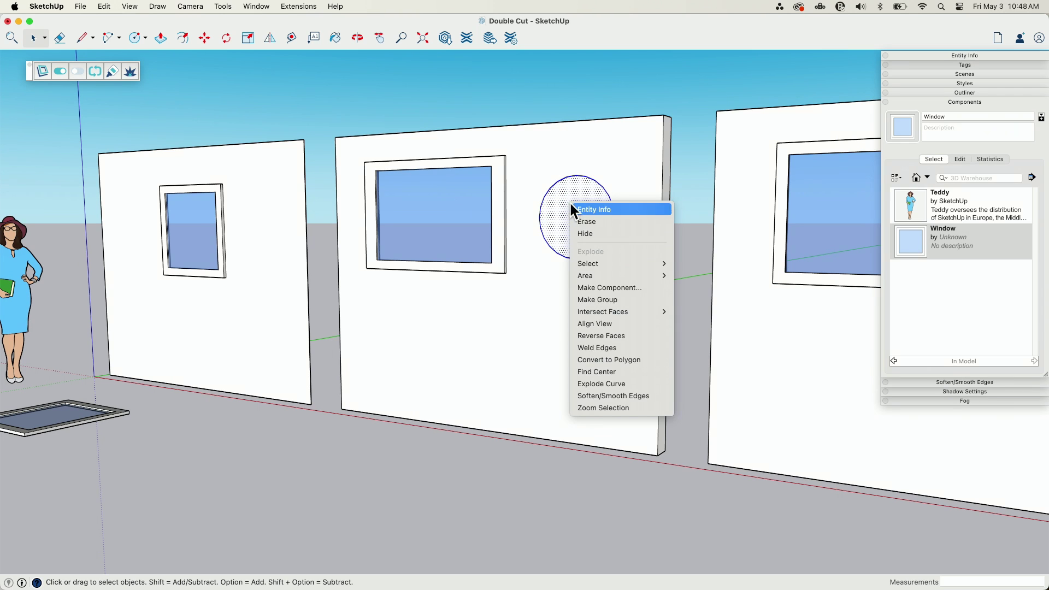
left_click(606, 288)
type("Round Window")
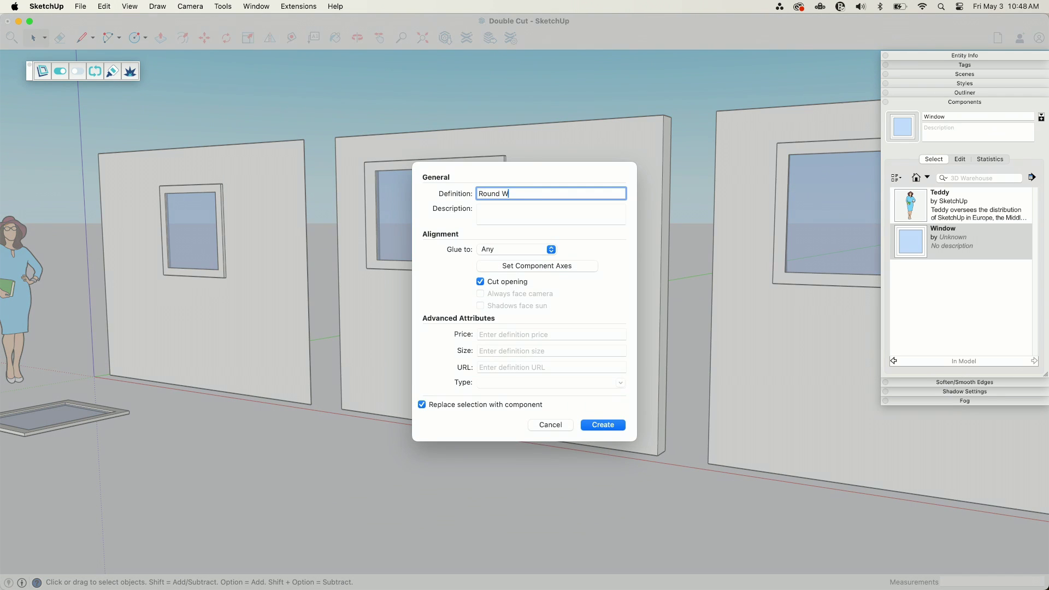
left_click(603, 424)
Step: Inside the Round Window component, offset the circle inward and push/pull the ring outward into a frame
double_click(560, 213)
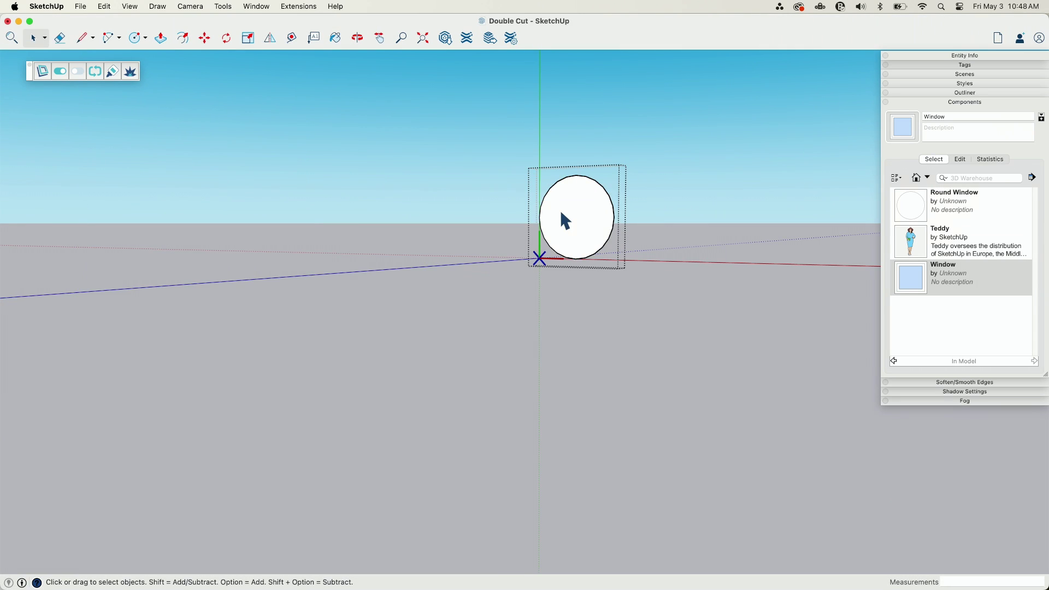
scroll(559, 212, "up", 5)
key("f")
left_click(683, 165)
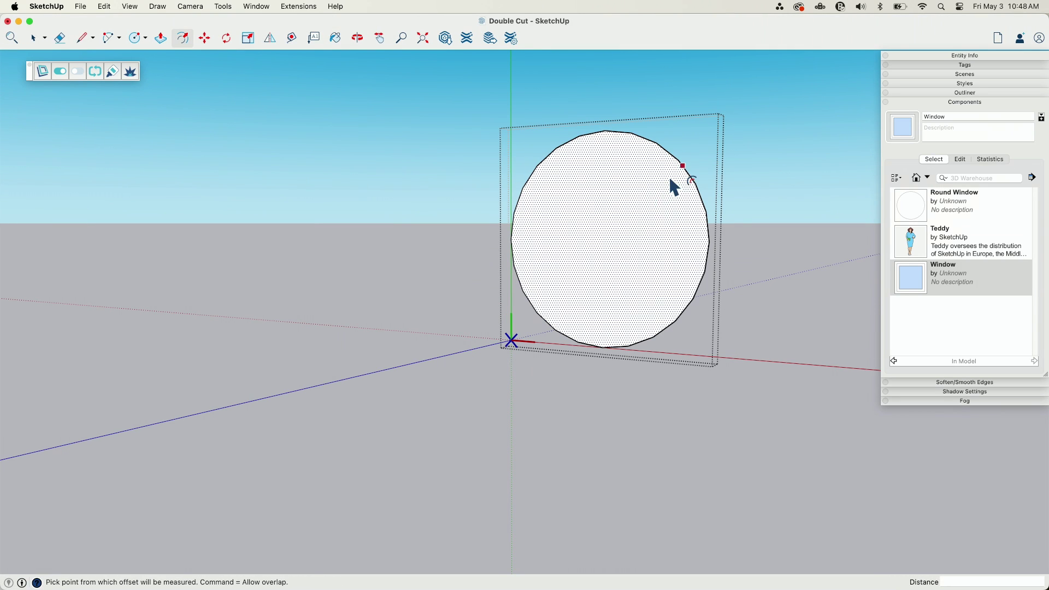
left_click(711, 155)
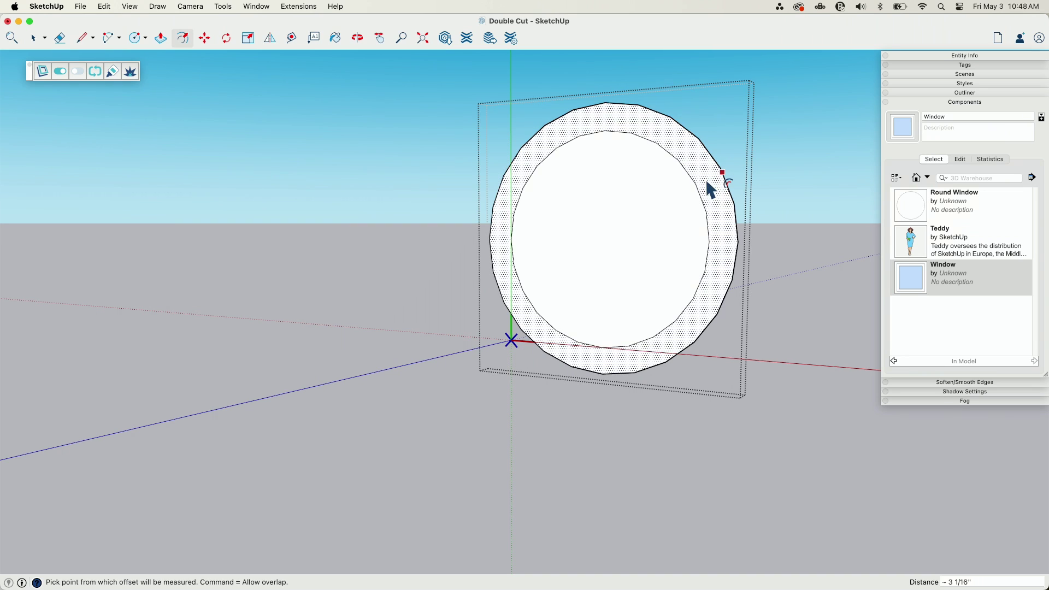
key("p")
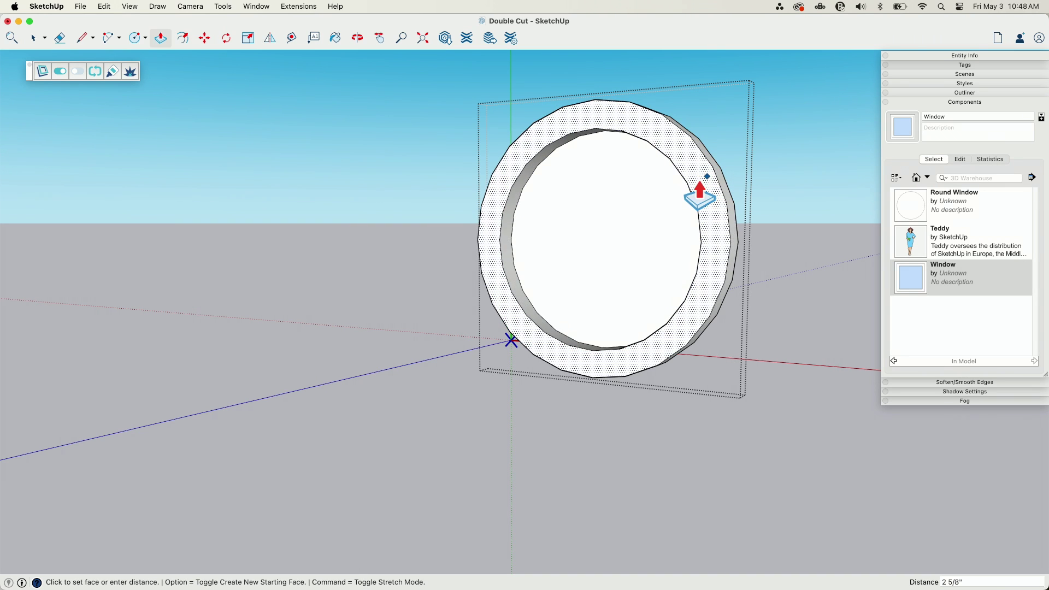
left_click(702, 190)
Step: Paint the inner circle with blue translucent glass and exit the component
key("b")
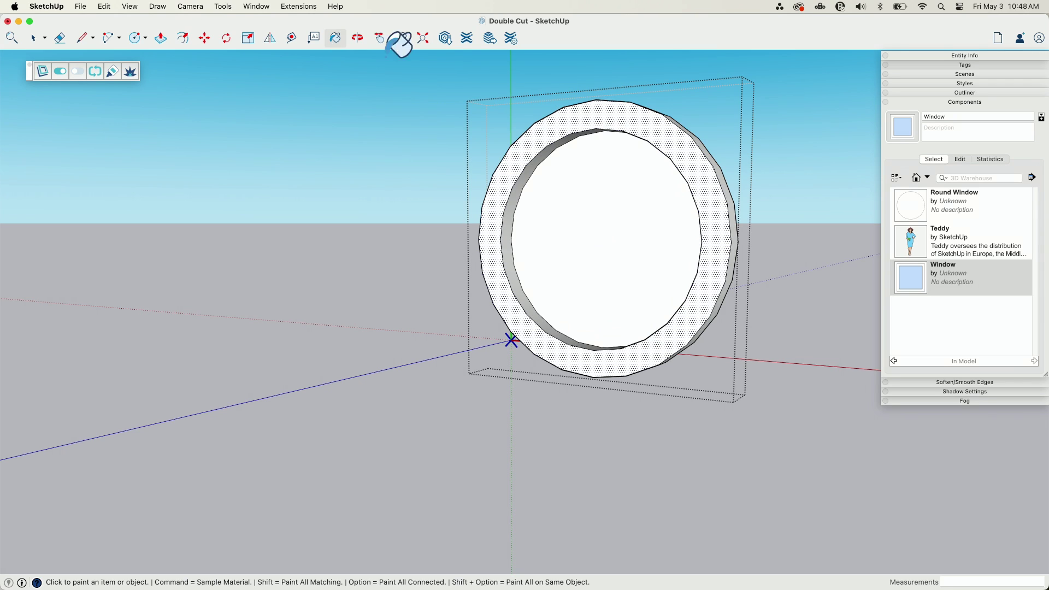
left_click(577, 214)
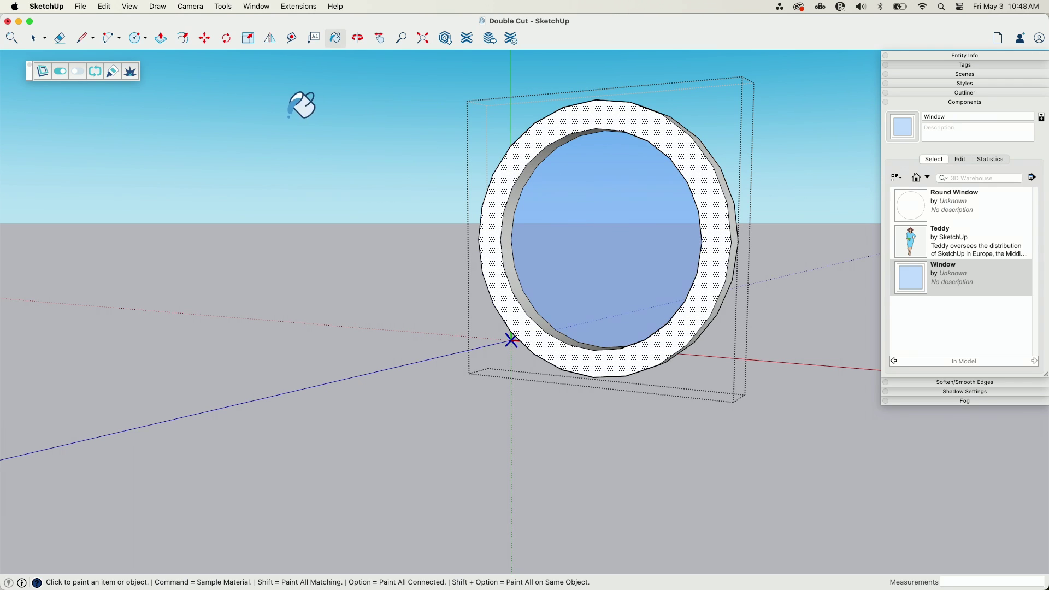
key("space")
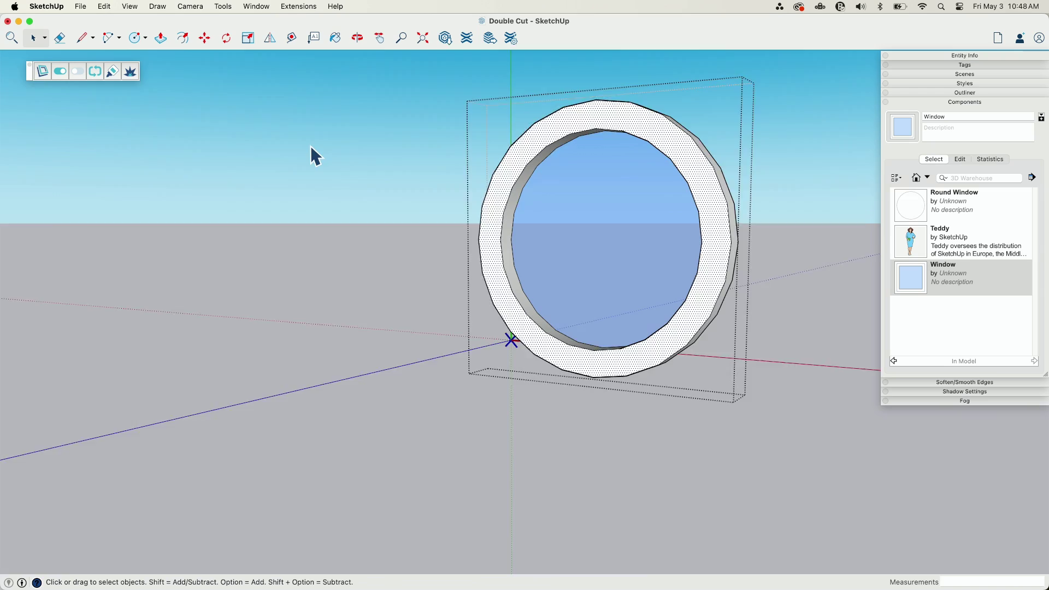
left_click(310, 145)
scroll(387, 335, "down", 10)
Step: Place a Round Window component low on the middle wall
mouse_move(572, 369)
middle_mouse_down()
mouse_move(557, 320)
mouse_move(517, 304)
mouse_move(662, 277)
mouse_move(126, 323)
mouse_move(27, 306)
mouse_move(625, 304)
mouse_move(540, 316)
middle_mouse_up()
left_click(921, 206)
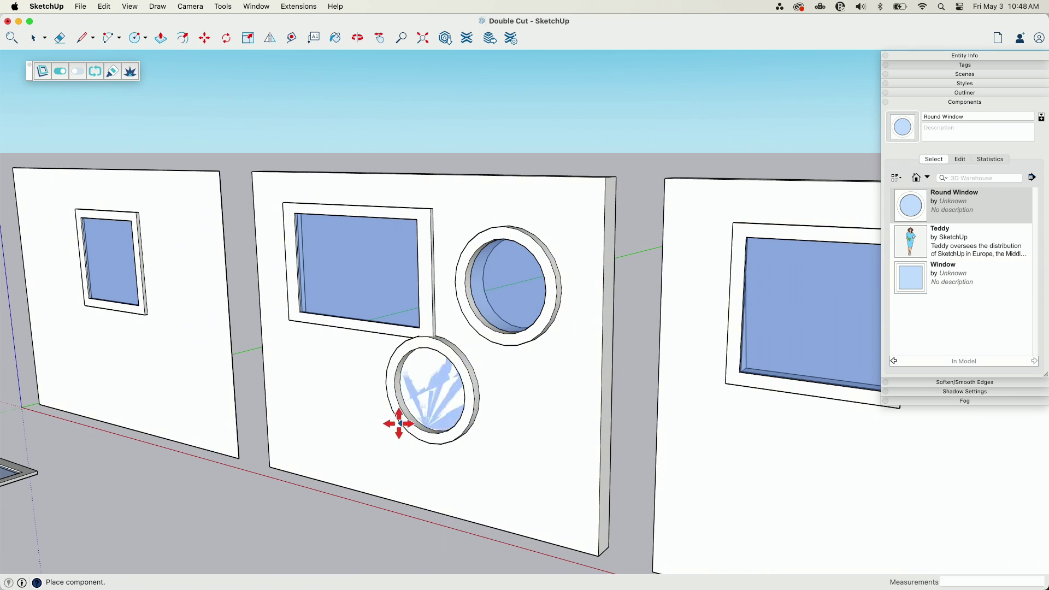
left_click(325, 441)
scroll(331, 441, "up", 2)
scroll(192, 322, "down", 3)
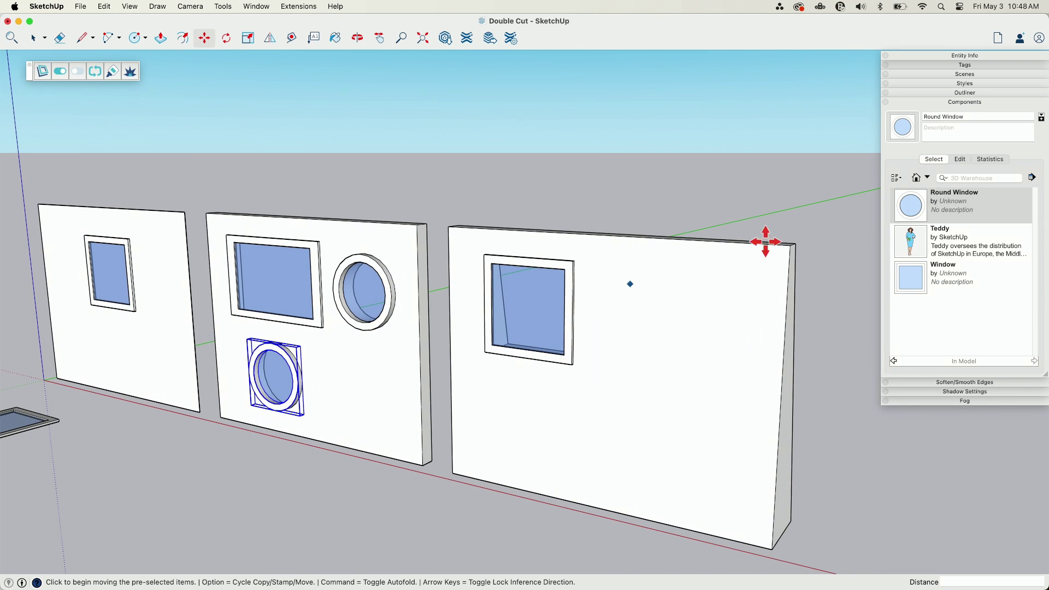
Step: Place three Round Windows on the third wall: two below the square window, one upper right
left_click(923, 209)
left_click(488, 458)
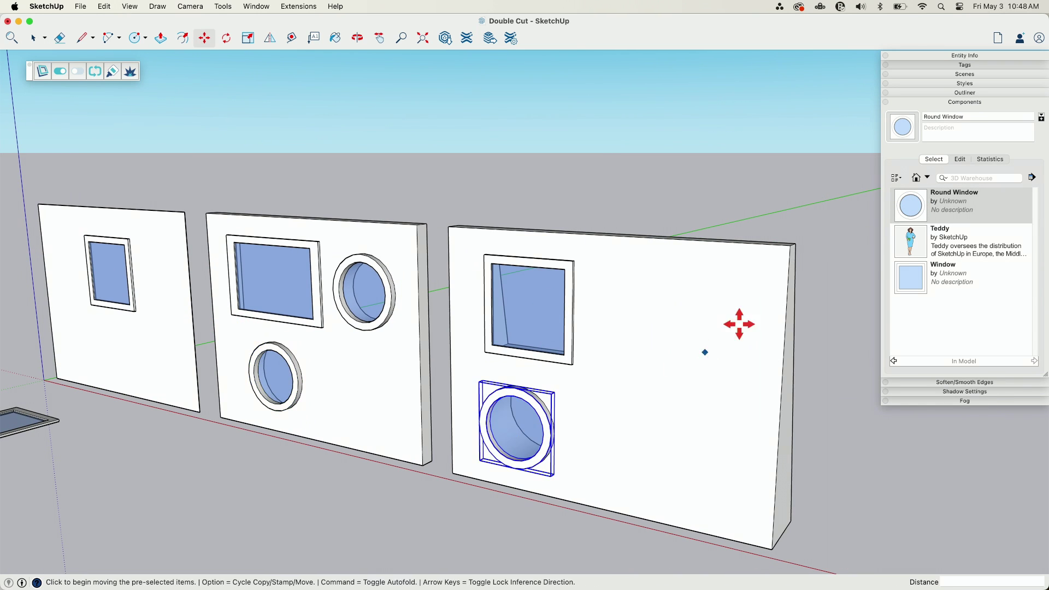
left_click(913, 211)
left_click(623, 478)
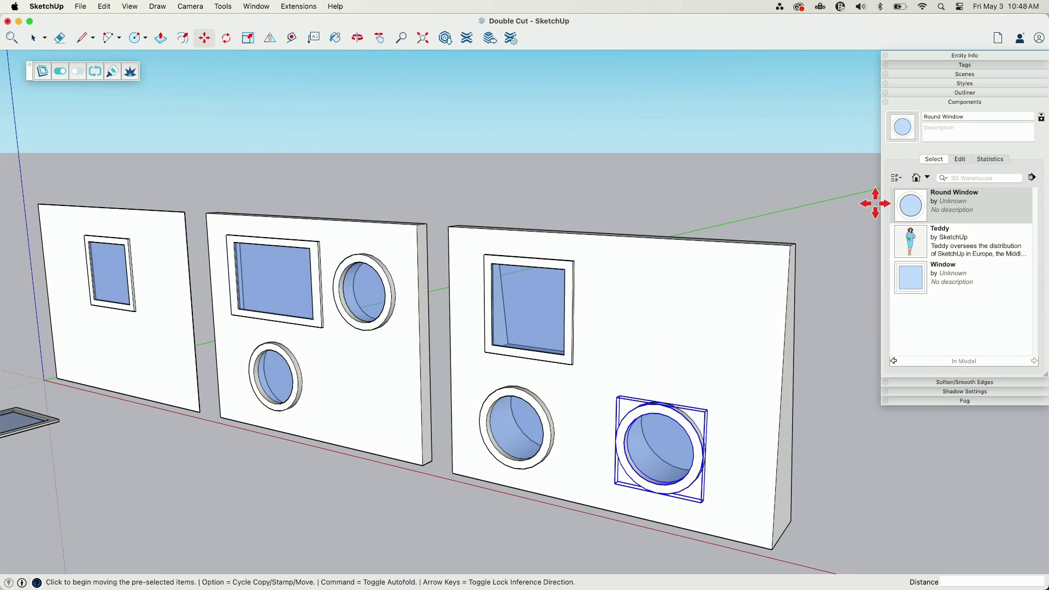
left_click(915, 210)
left_click(628, 358)
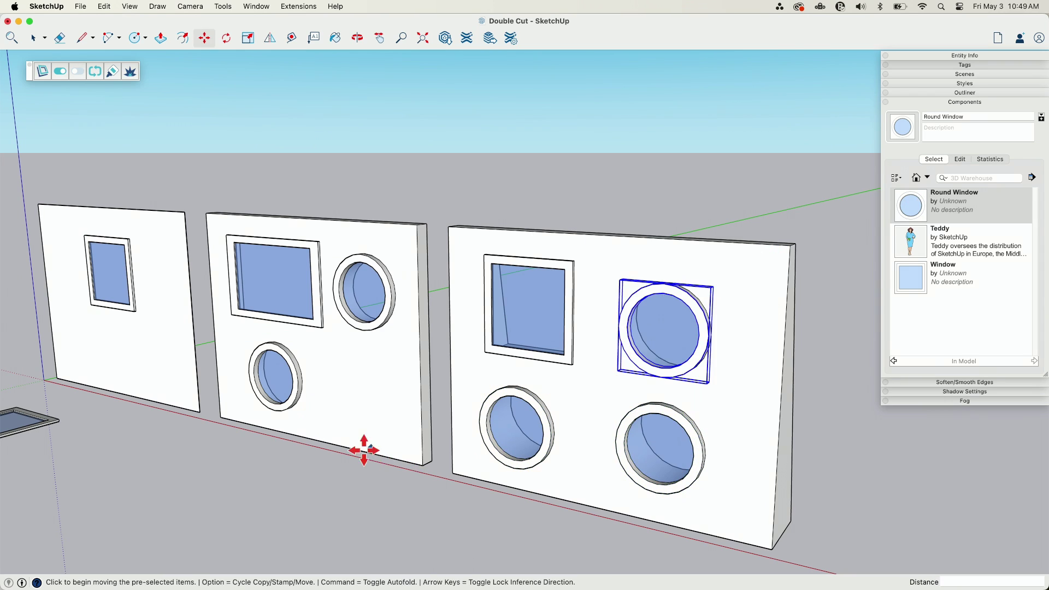
mouse_move(363, 445)
middle_mouse_down()
mouse_move(164, 402)
mouse_move(552, 386)
mouse_move(346, 484)
mouse_move(374, 433)
middle_mouse_up()
key("m")
scroll(282, 417, "up", 5)
scroll(283, 417, "up", 2)
key("space")
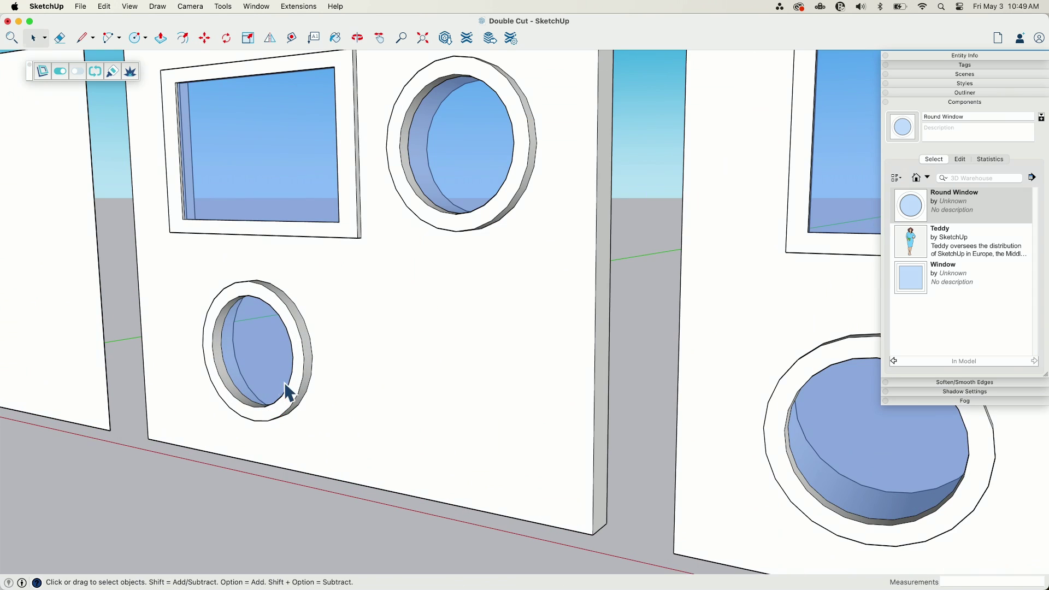
Step: Scale the middle wall's lower round window 2.22 along the red axis into a wide oval
left_click(295, 390)
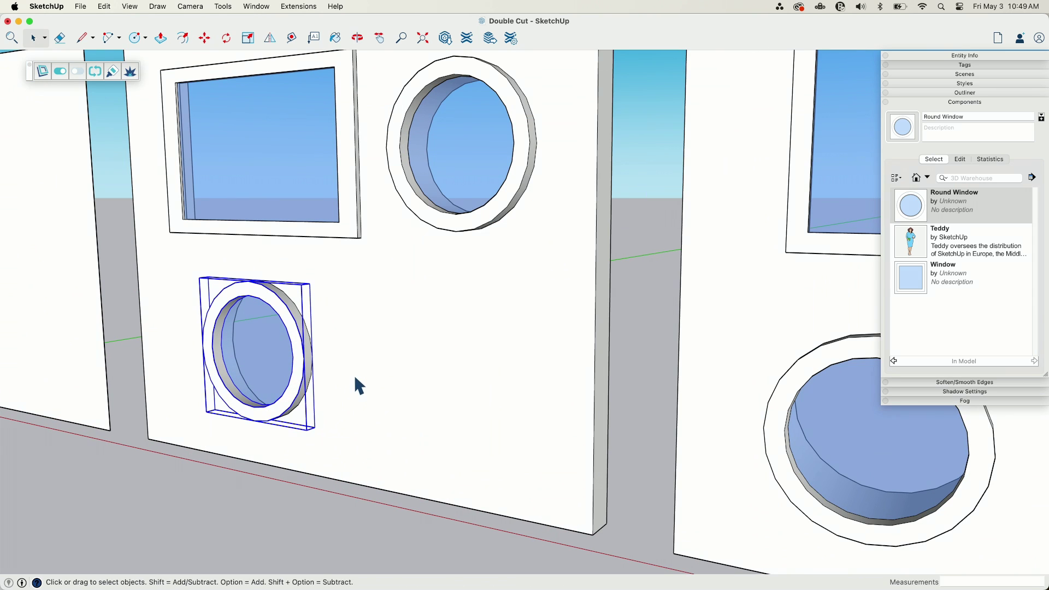
key("s")
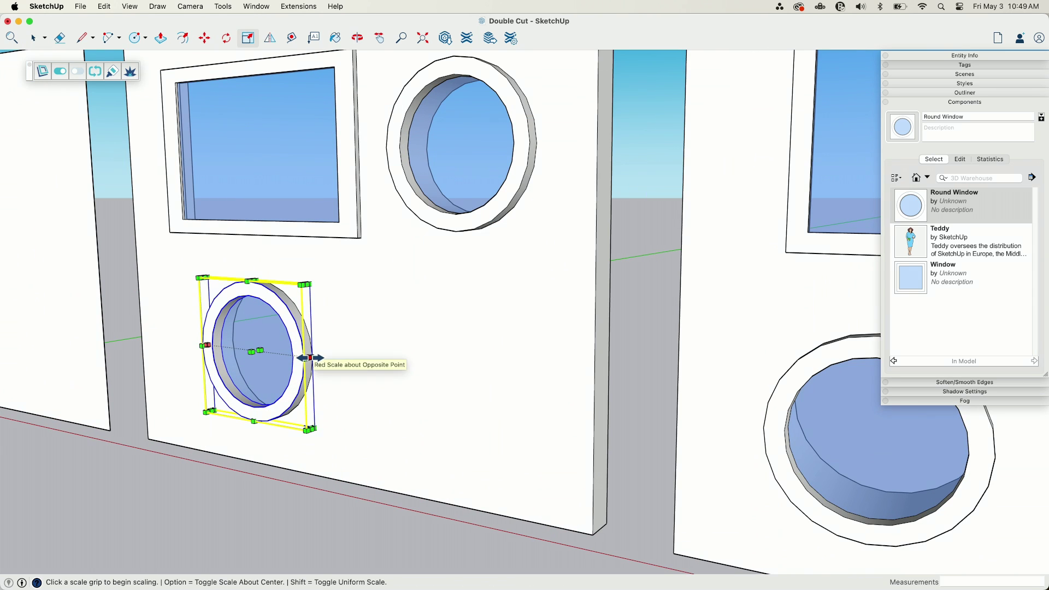
left_click_drag(309, 358, 462, 375)
middle_click_drag(436, 513, 234, 420)
scroll(614, 437, "up", 5)
scroll(232, 421, "down", 10)
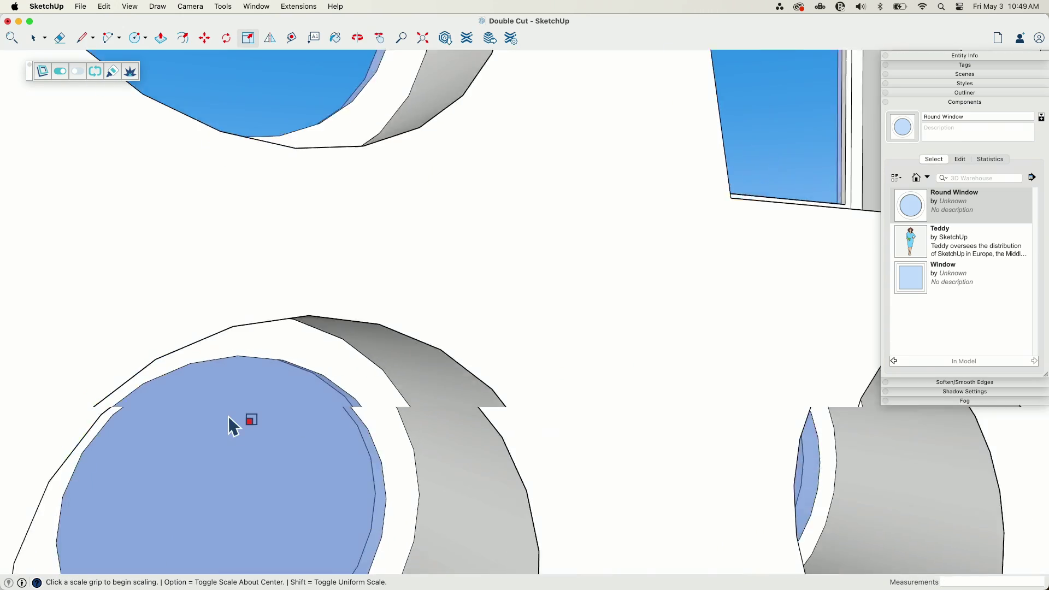
scroll(784, 437, "up", 3)
middle_click_drag(817, 435, 615, 395)
scroll(615, 395, "down", 5)
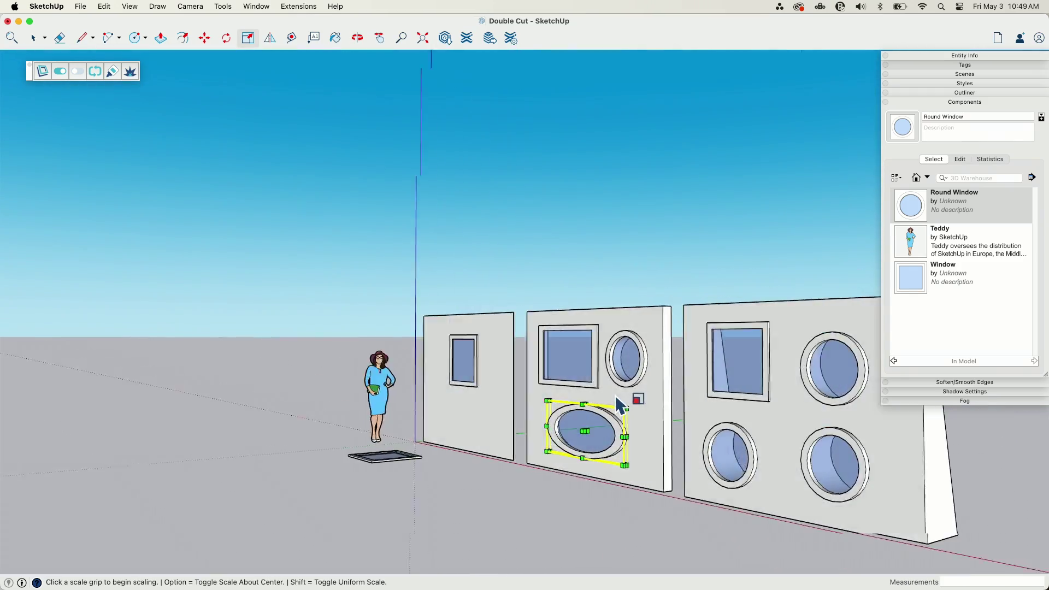
key("space")
scroll(677, 491, "up", 2)
key("super+1")
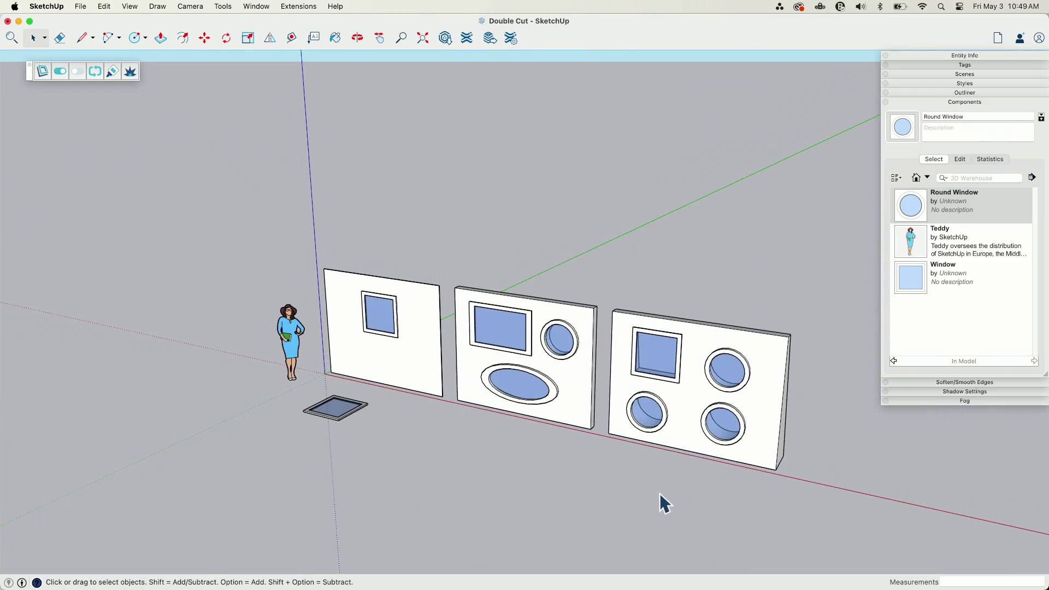
mouse_move(470, 338)
middle_mouse_down()
mouse_move(468, 290)
mouse_move(567, 333)
mouse_move(630, 293)
mouse_move(628, 283)
mouse_move(468, 311)
mouse_move(475, 356)
middle_mouse_up()
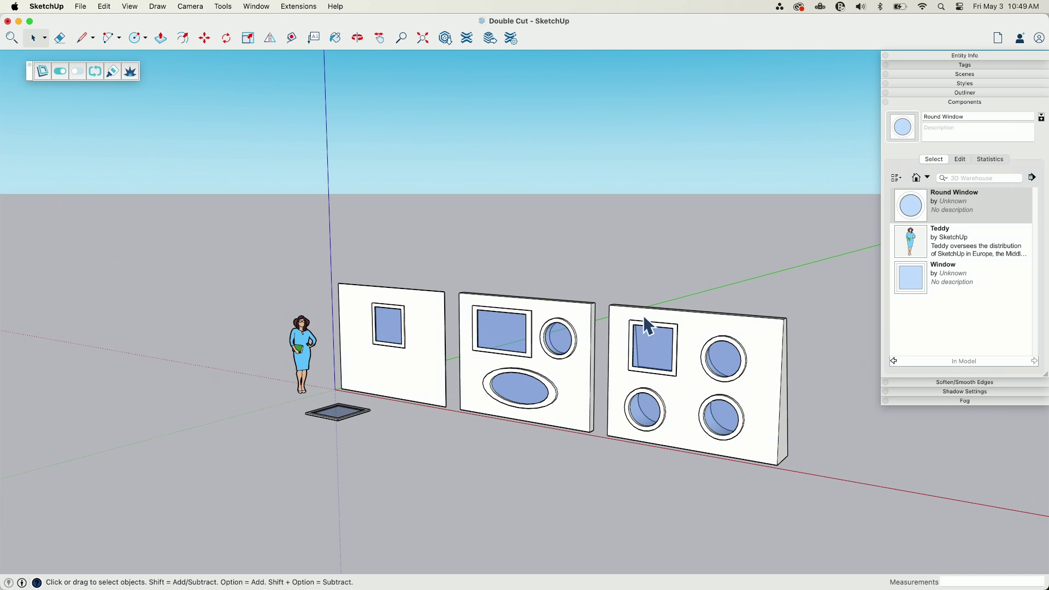
scroll(526, 343, "up", 3)
middle_click_drag(657, 360, 493, 436)
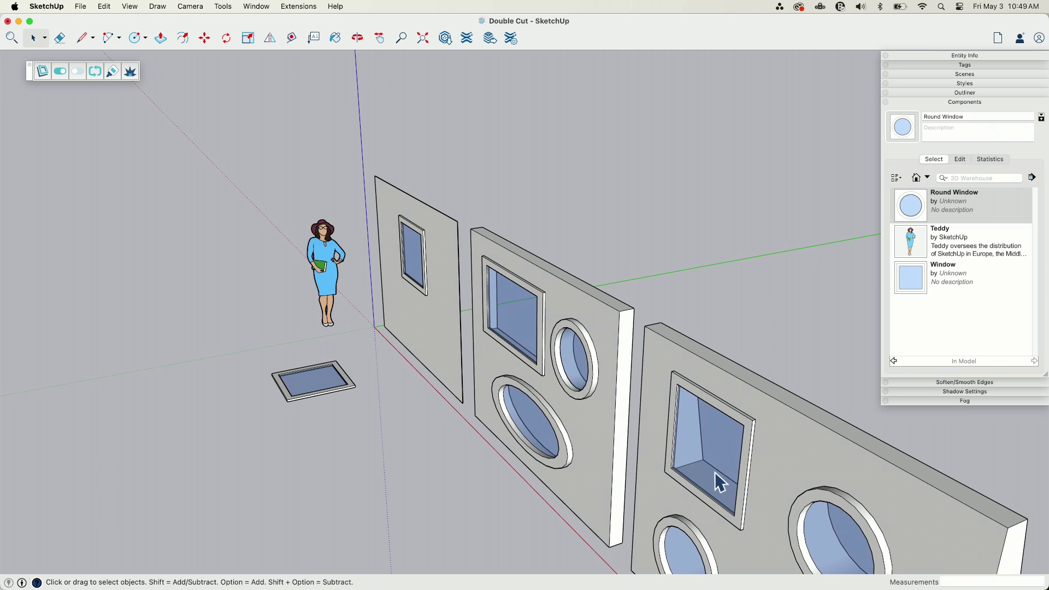
scroll(582, 450, "down", 2)
scroll(581, 444, "up", 3)
left_click(577, 334)
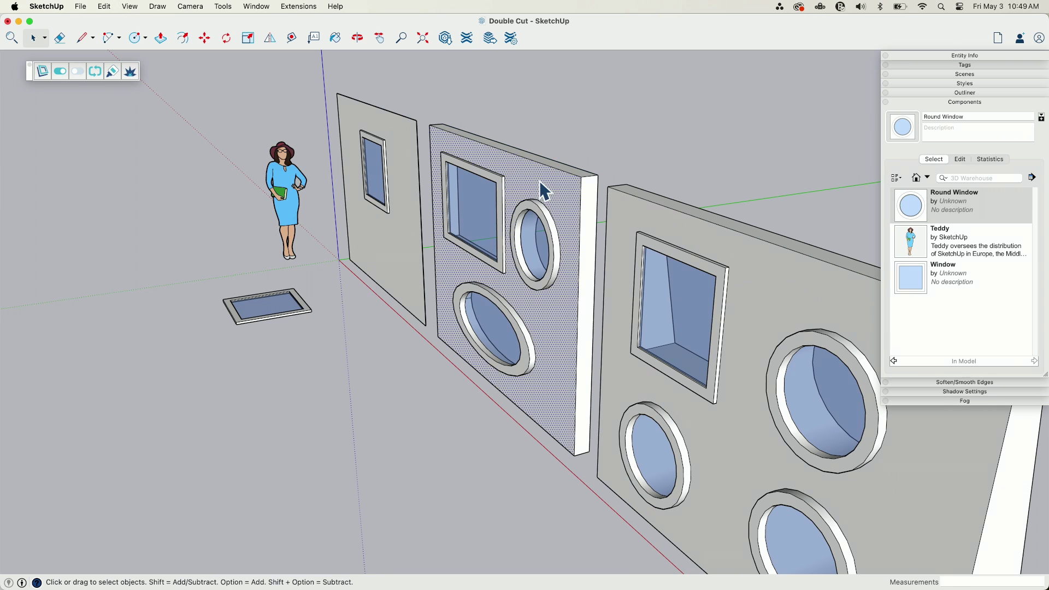
left_click(419, 353)
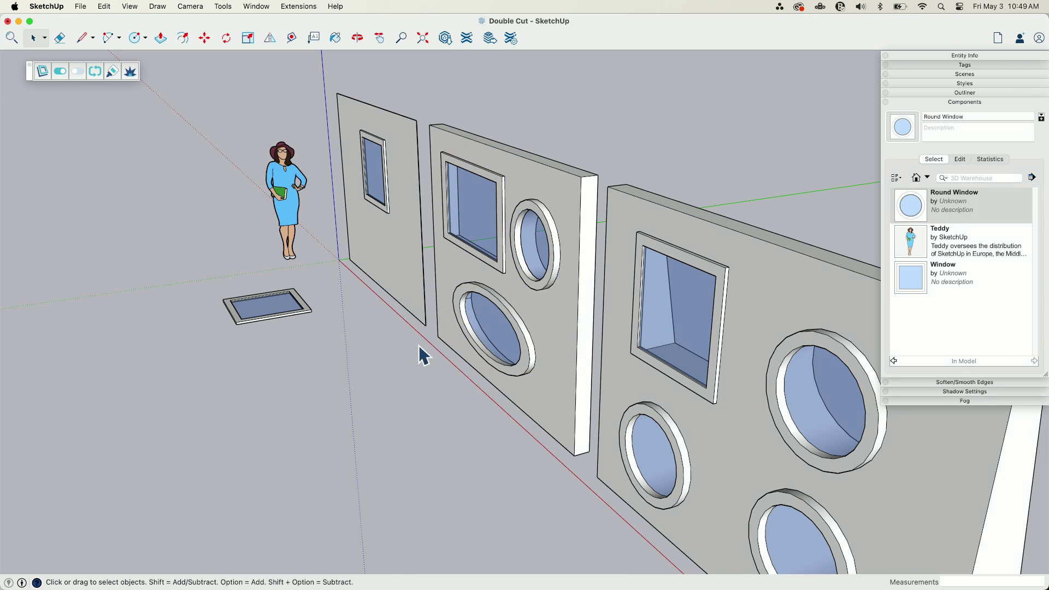
middle_click_drag(419, 352, 475, 376)
middle_click_drag(382, 411, 409, 344)
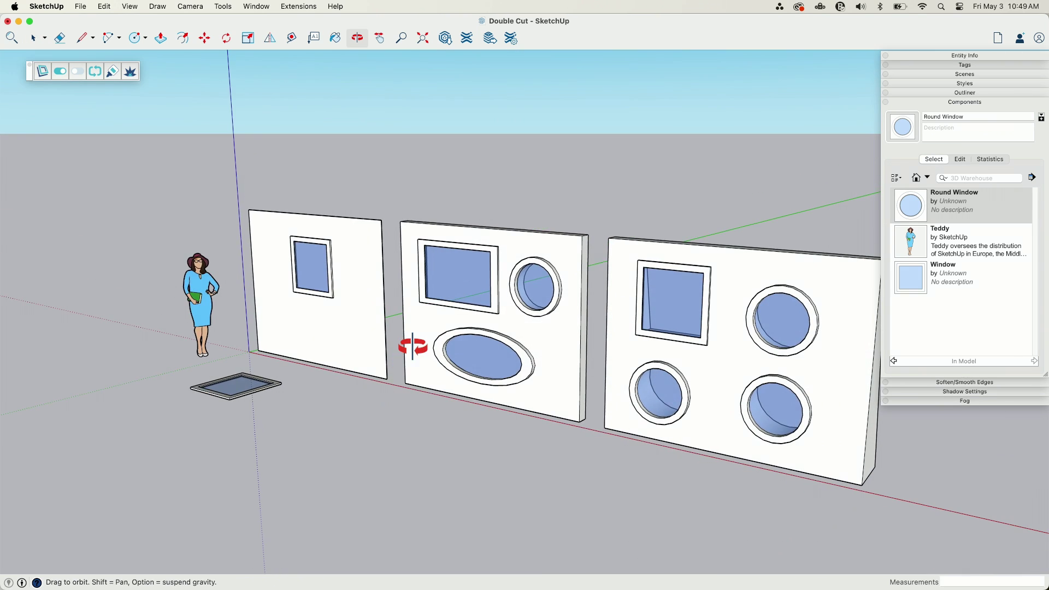
middle_click_drag(277, 391, 299, 344)
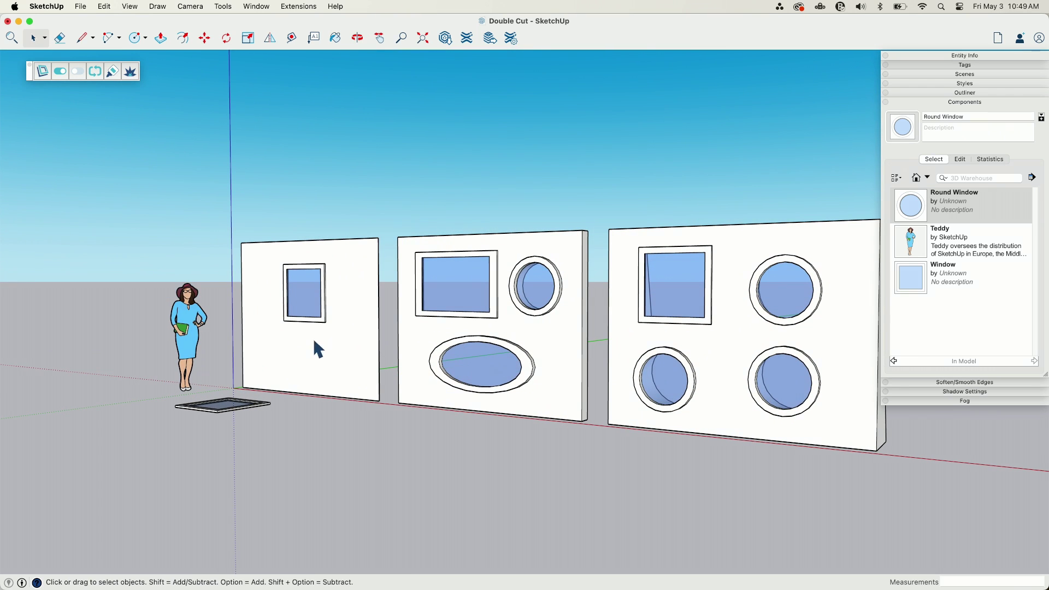
scroll(547, 439, "down", 3)
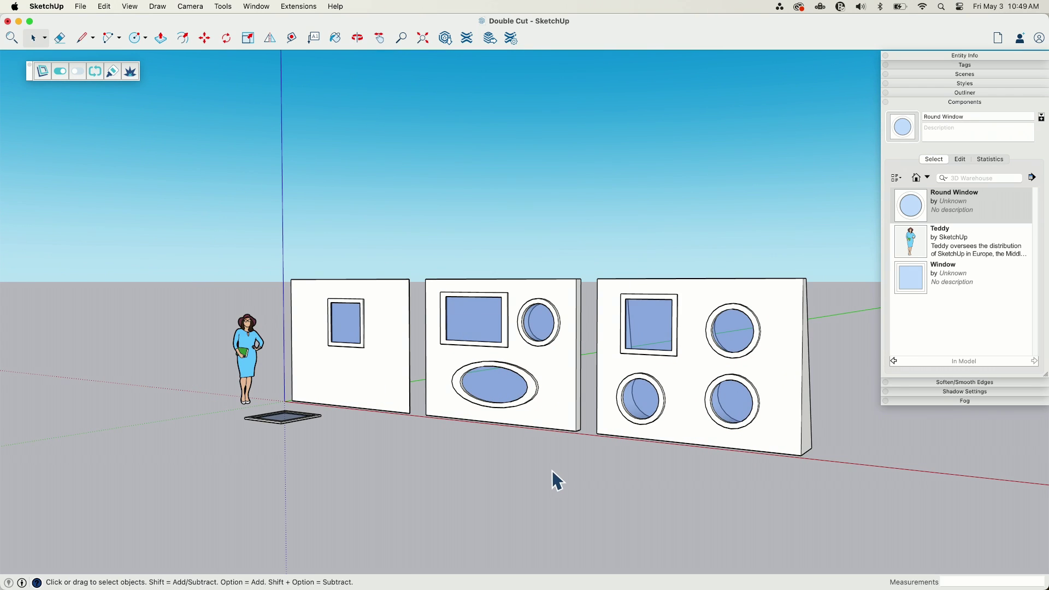
mouse_move(539, 475)
middle_mouse_down()
mouse_move(527, 468)
mouse_move(530, 478)
middle_mouse_up()
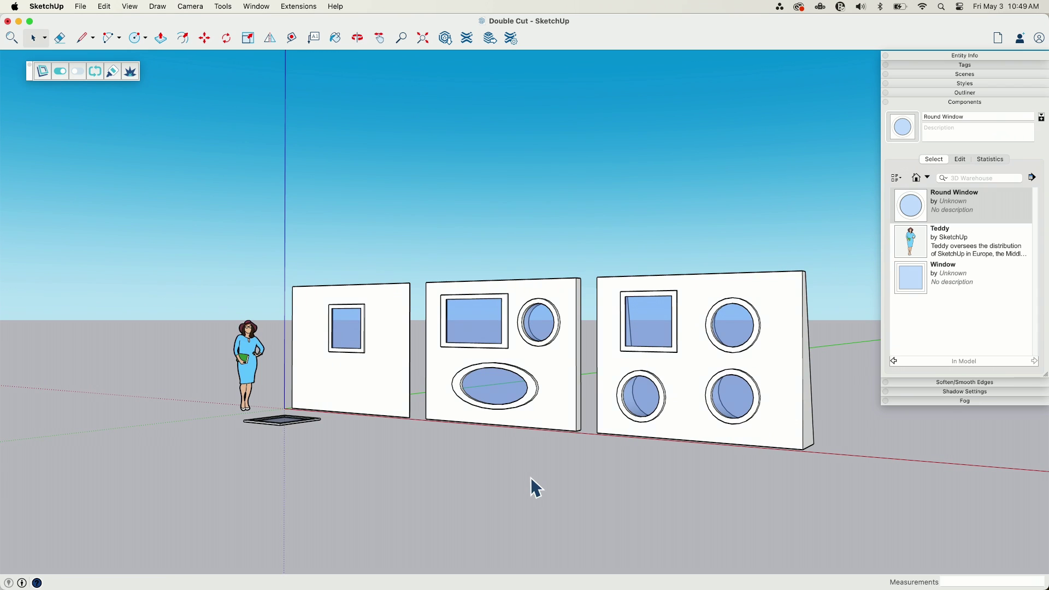